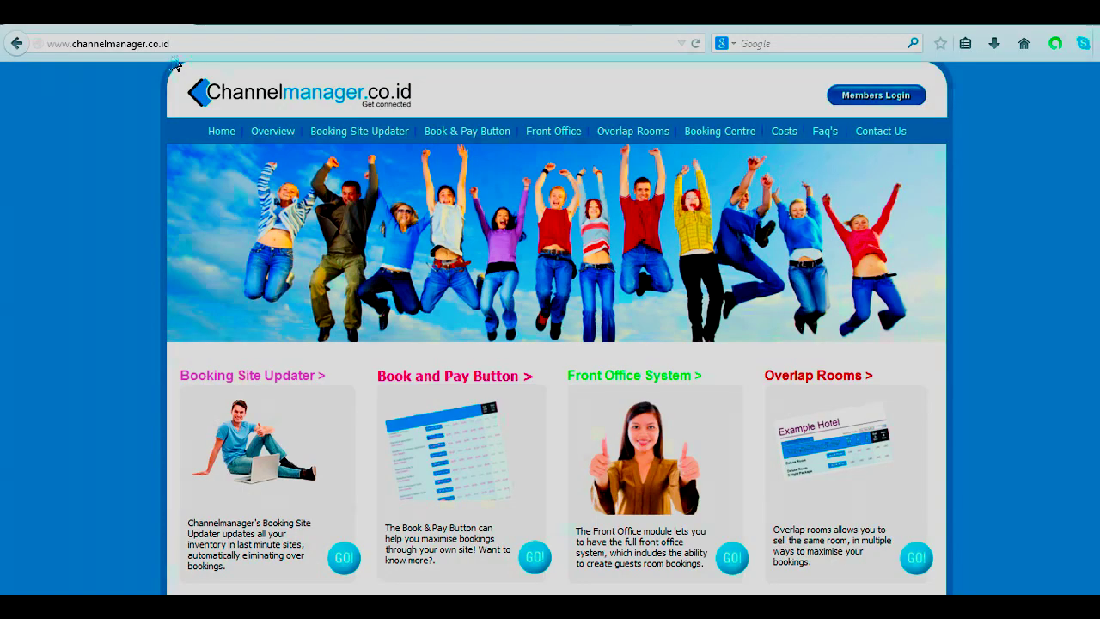
- Log in to the Channel Manager members dashboard through the public site's Members Login
click(876, 95)
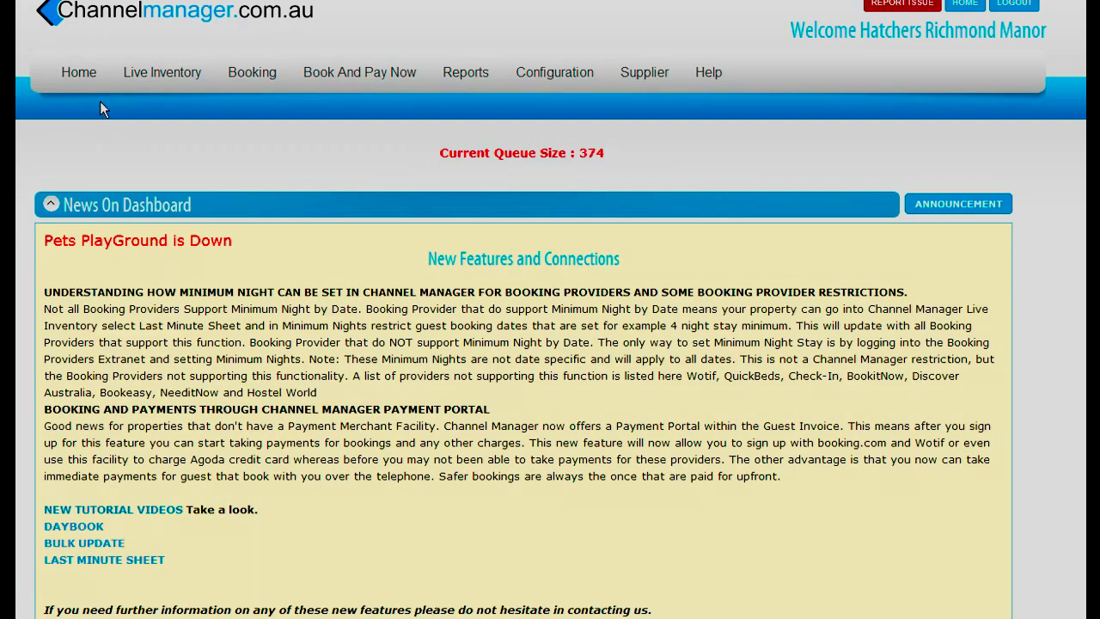
click(79, 73)
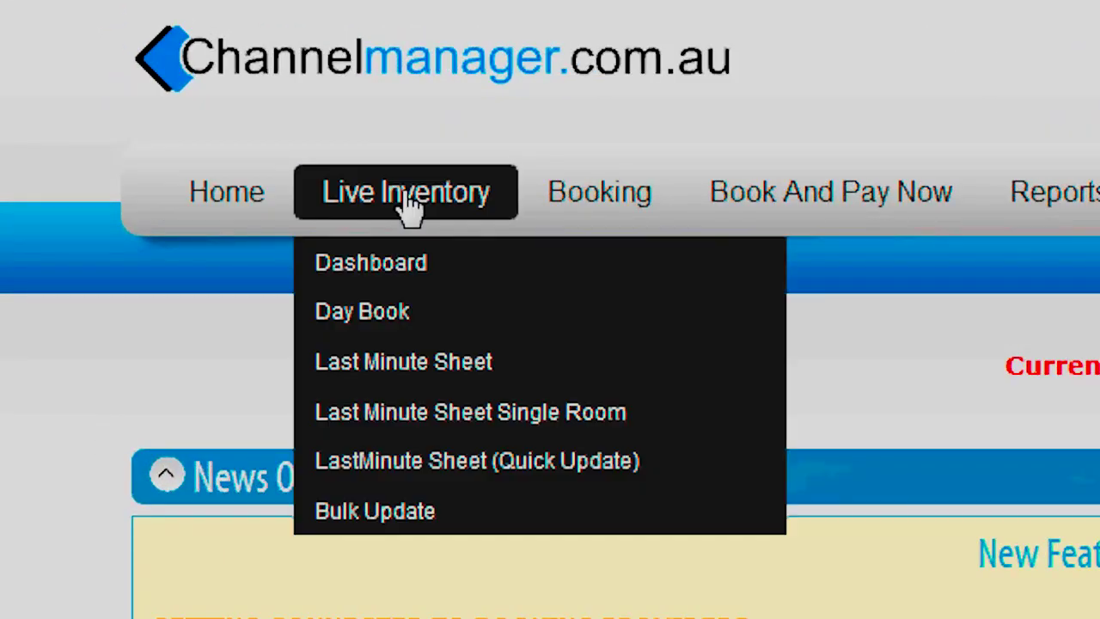
mouse_move(617, 210)
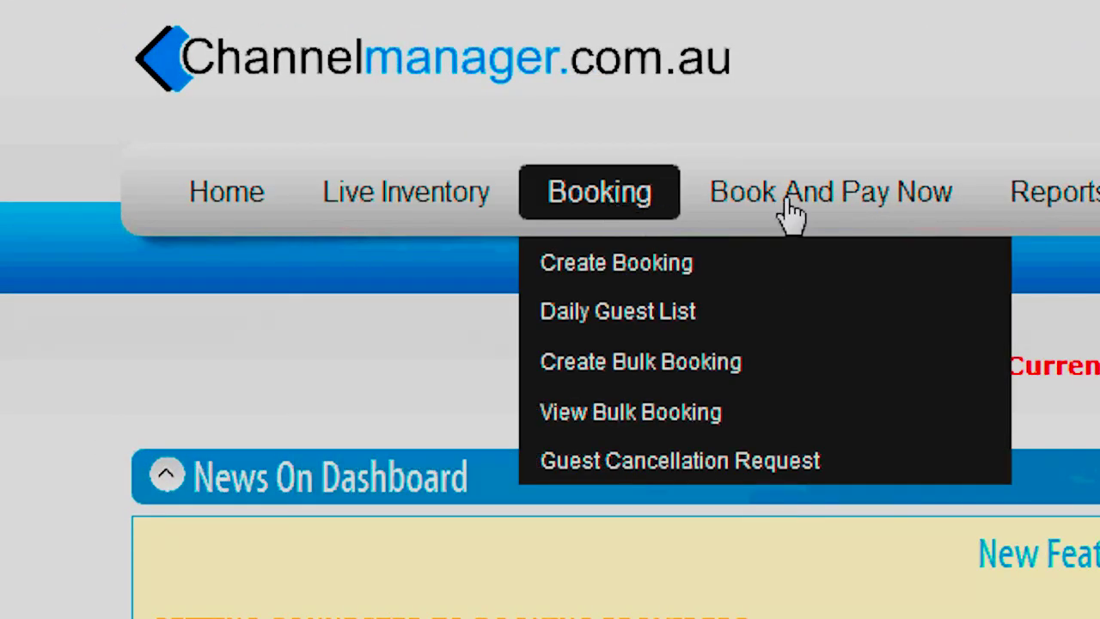
mouse_move(1054, 191)
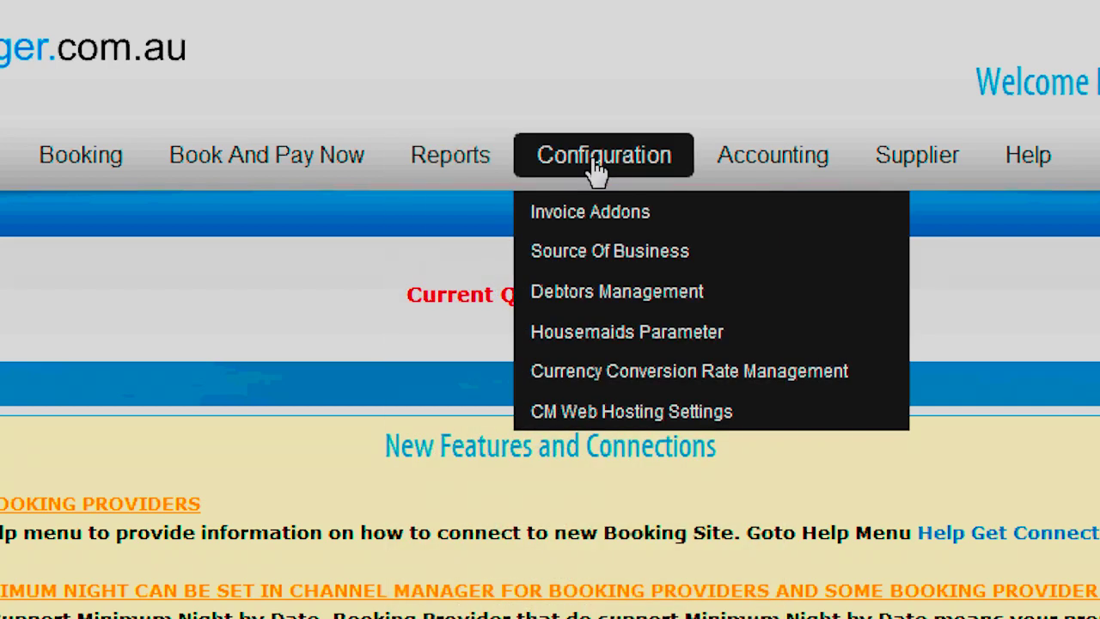
mouse_move(921, 172)
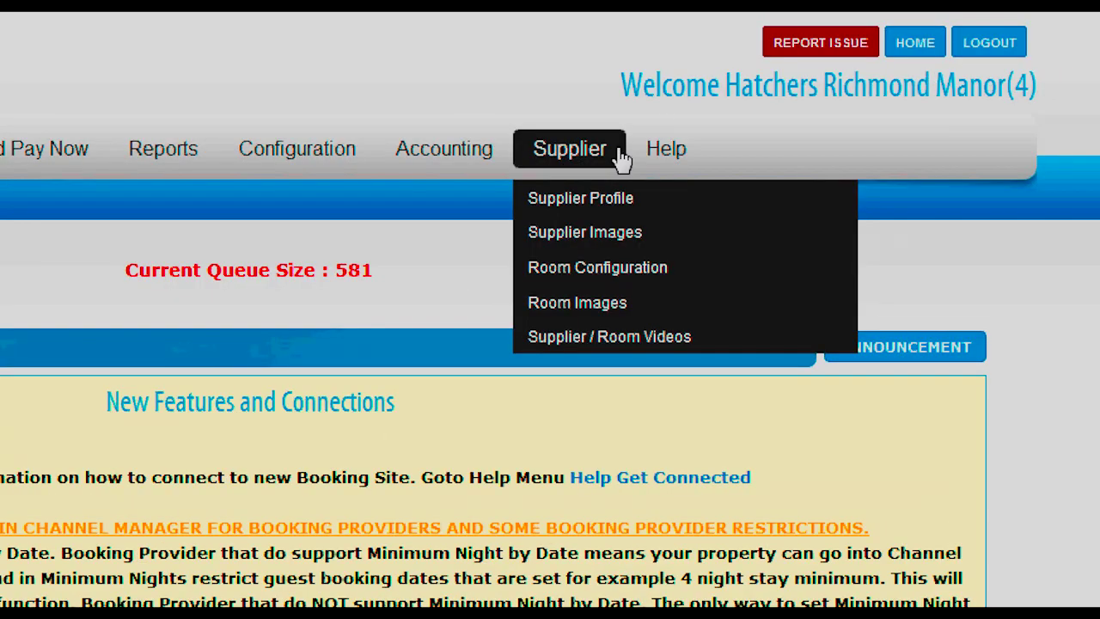
mouse_move(688, 159)
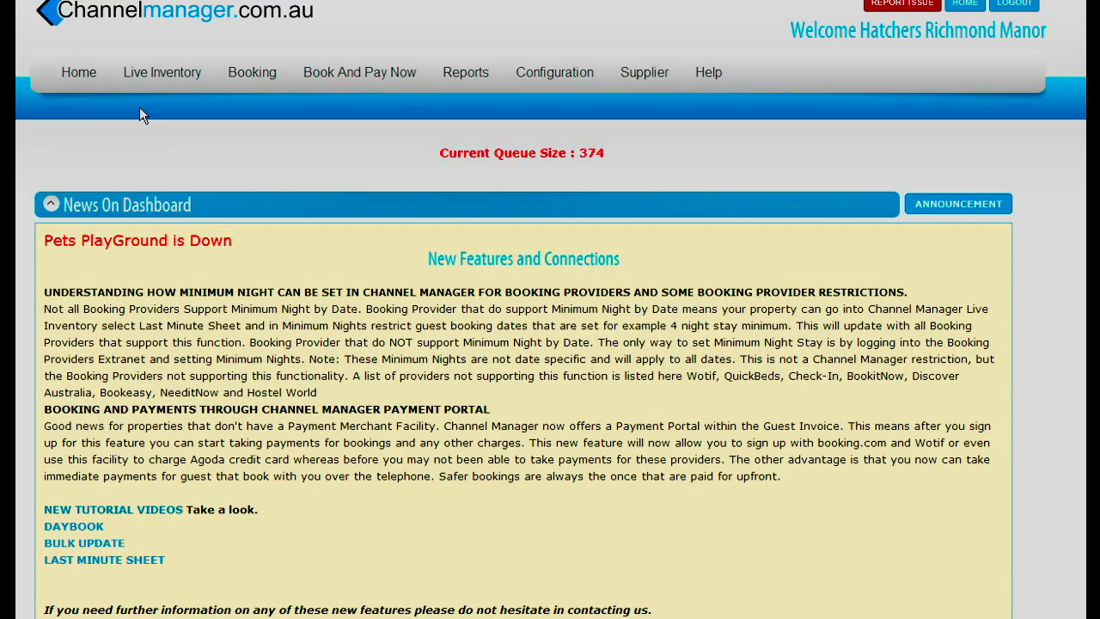
mouse_move(155, 77)
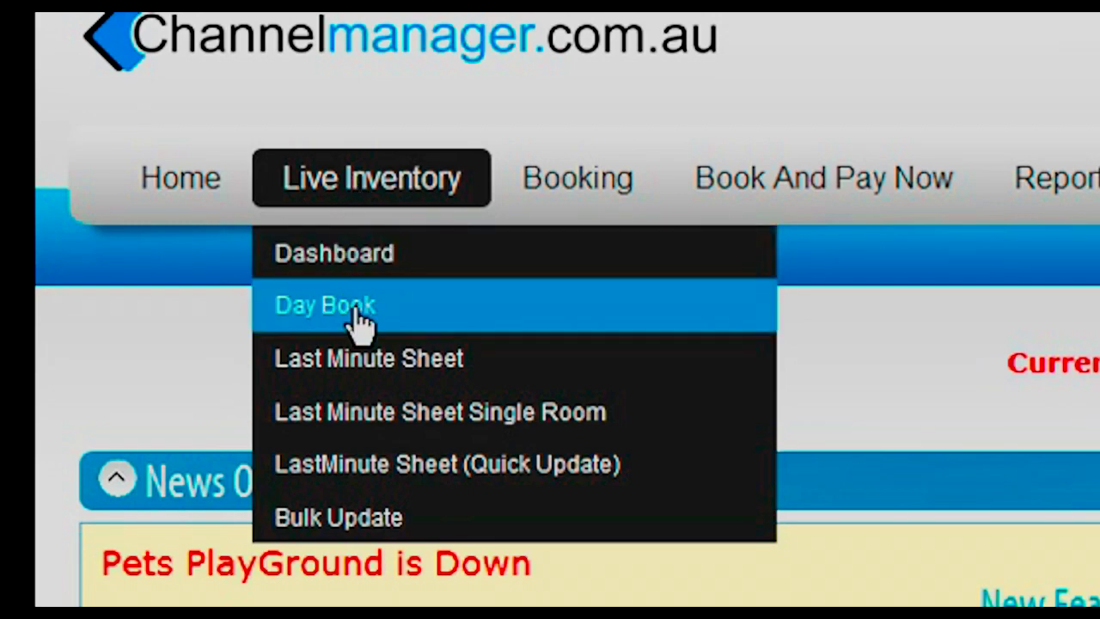
- Show the Day Book rate calendar and open St Johns Apartment's booking menu for Sun 30 March
click(356, 311)
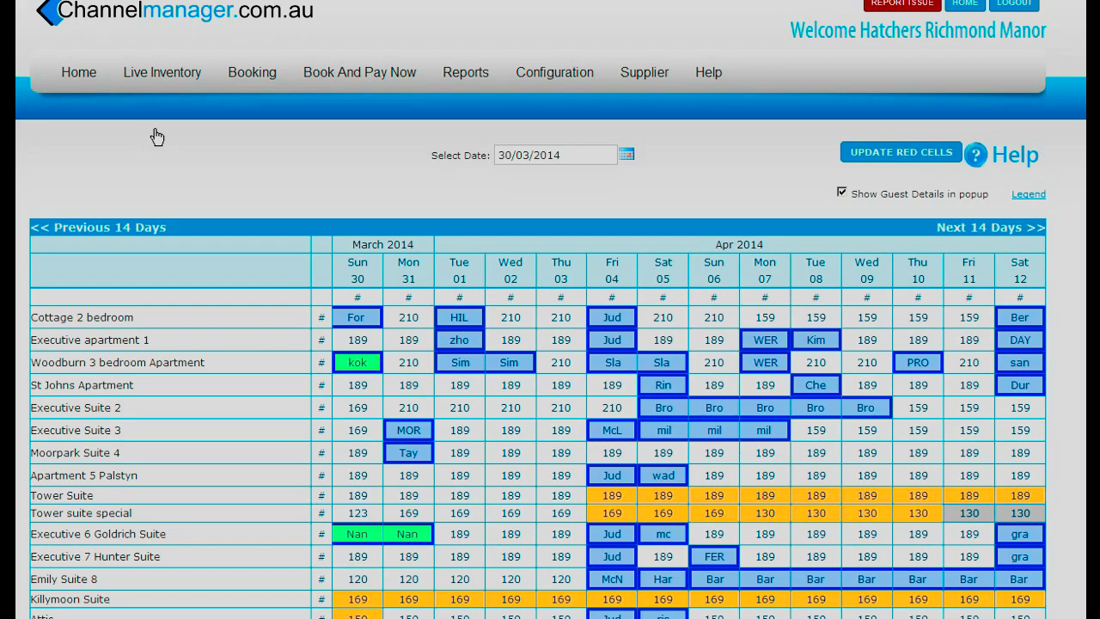
scroll(277, 143, down, 2)
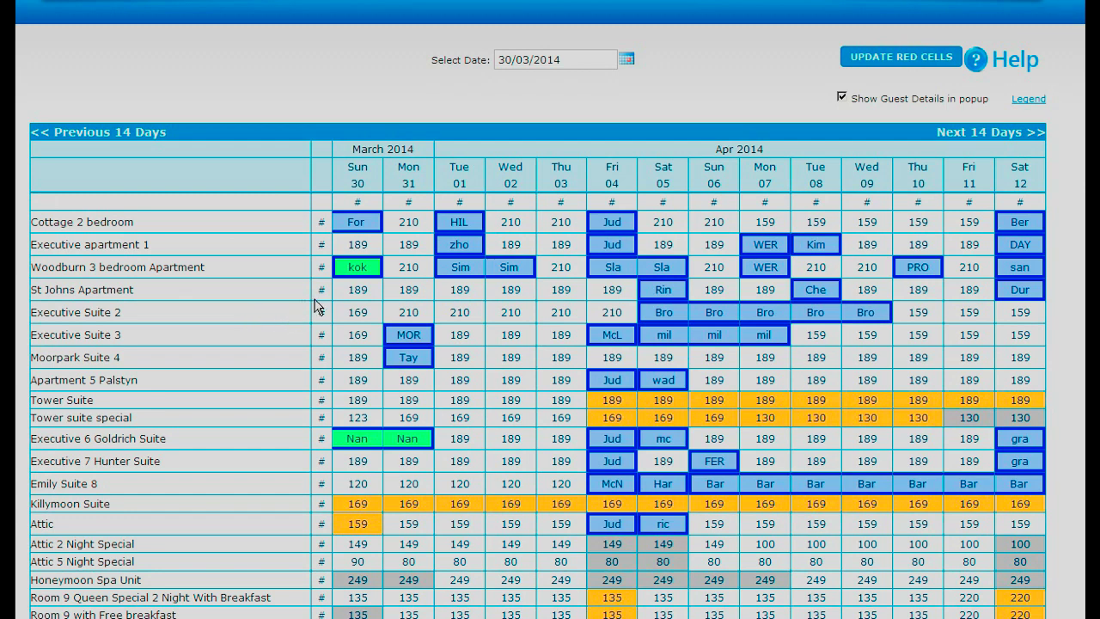
click(362, 295)
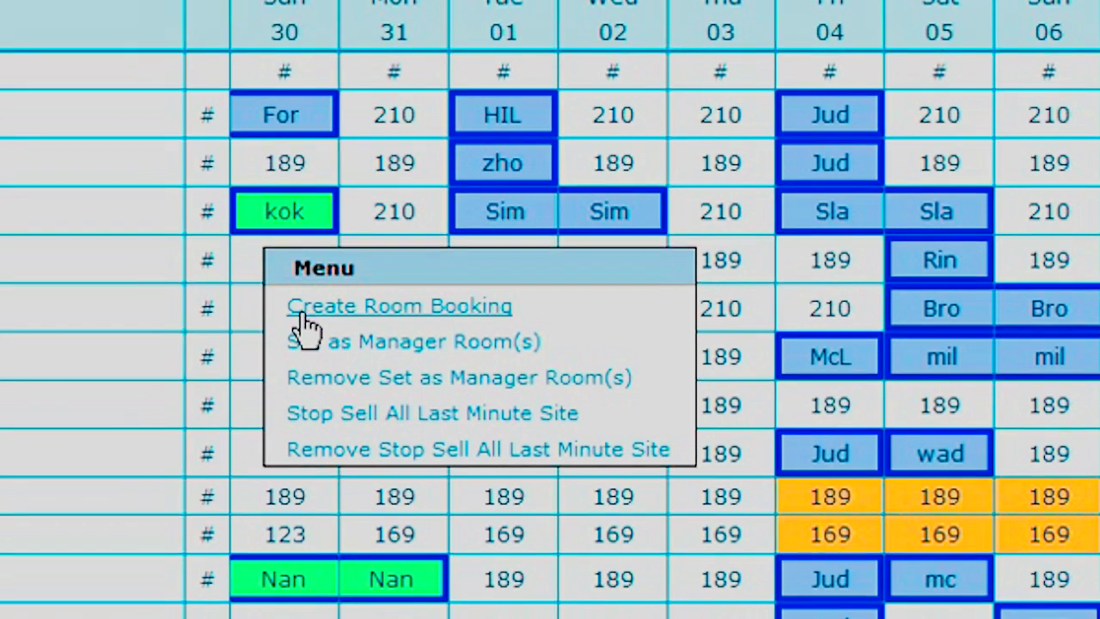
- Start a St Johns Apartment room booking with last name 'test' and the guest's phone number
click(273, 316)
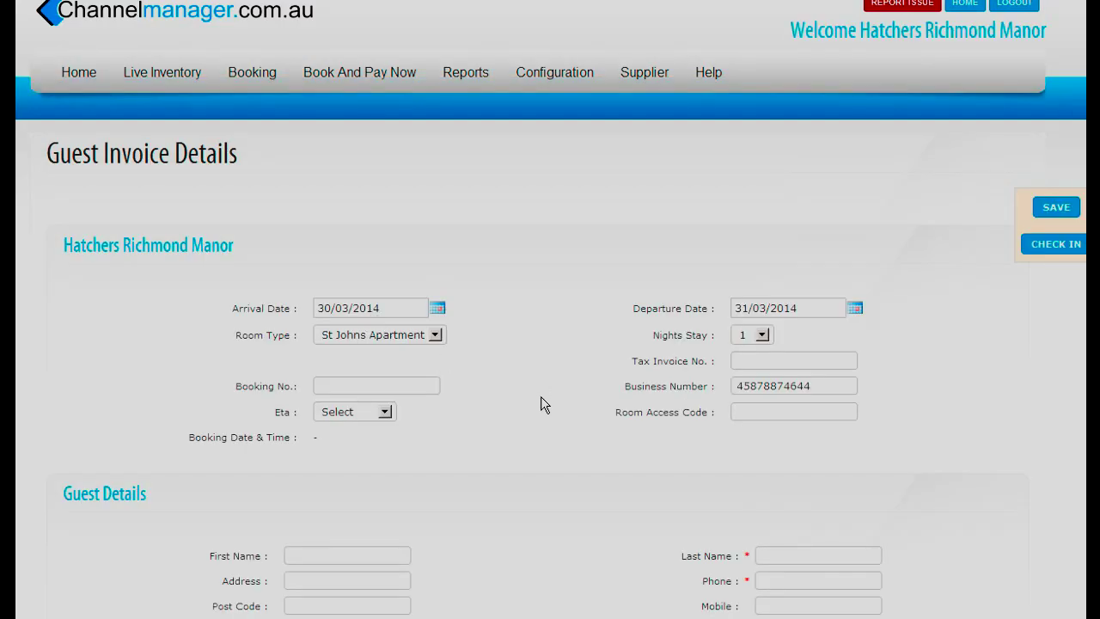
scroll(541, 396, down, 2)
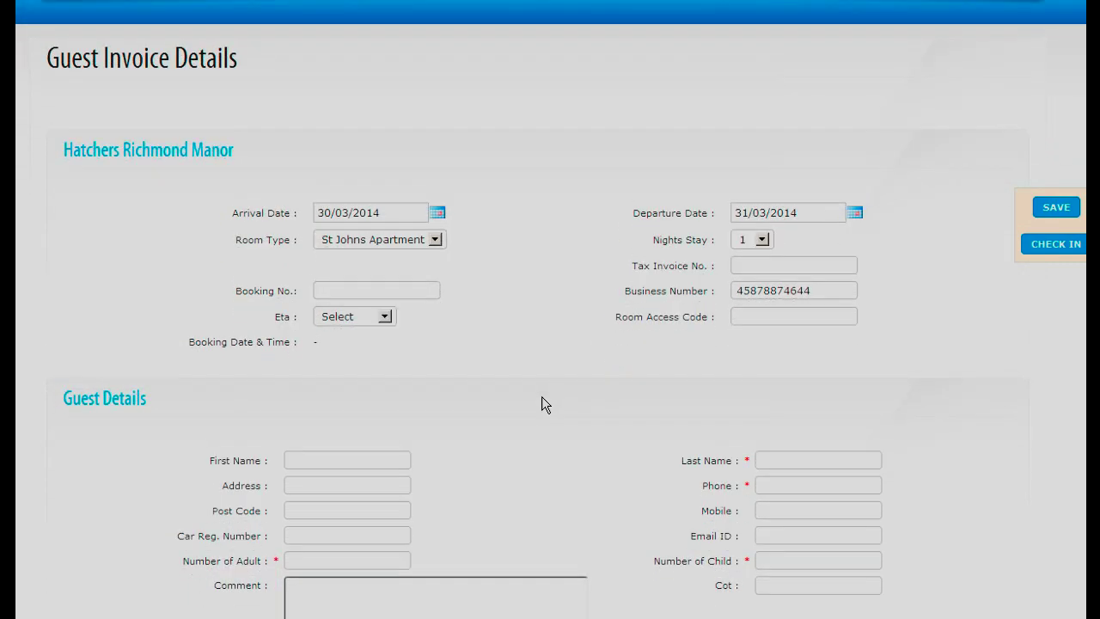
scroll(543, 398, down, 2)
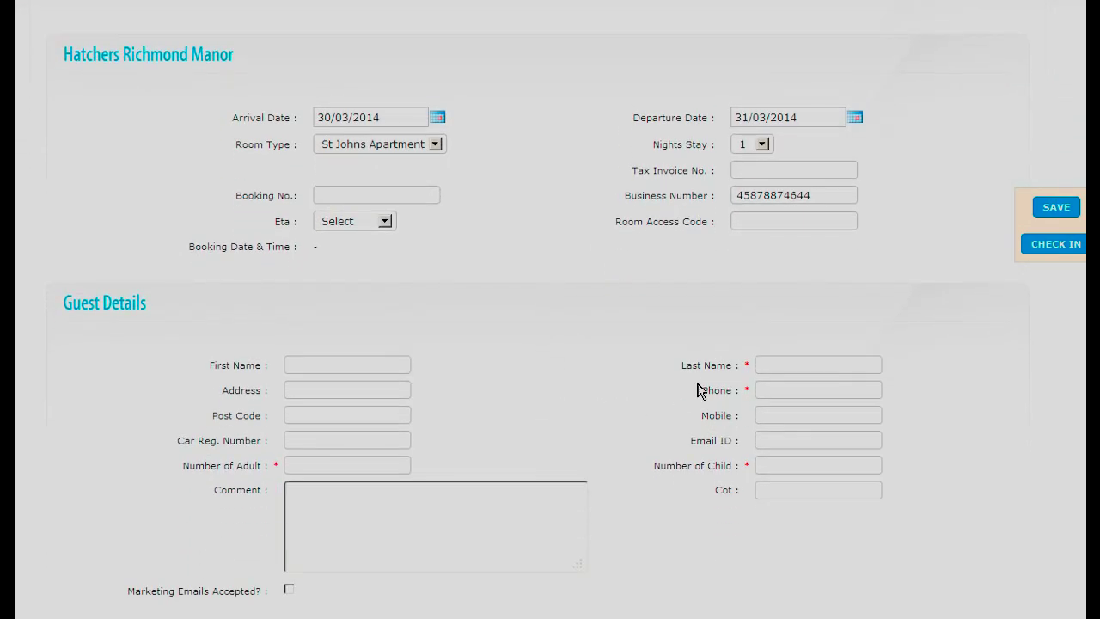
click(793, 364)
text(test)
click(790, 391)
text(2137)
- Set the booking to 2 children and 2 adults
click(770, 464)
text(2)
click(328, 465)
text(2)
key(Down)
key(Return)
- Add the comment 'late 10 pm' and save the booking
click(337, 519)
text(late 10 pm)
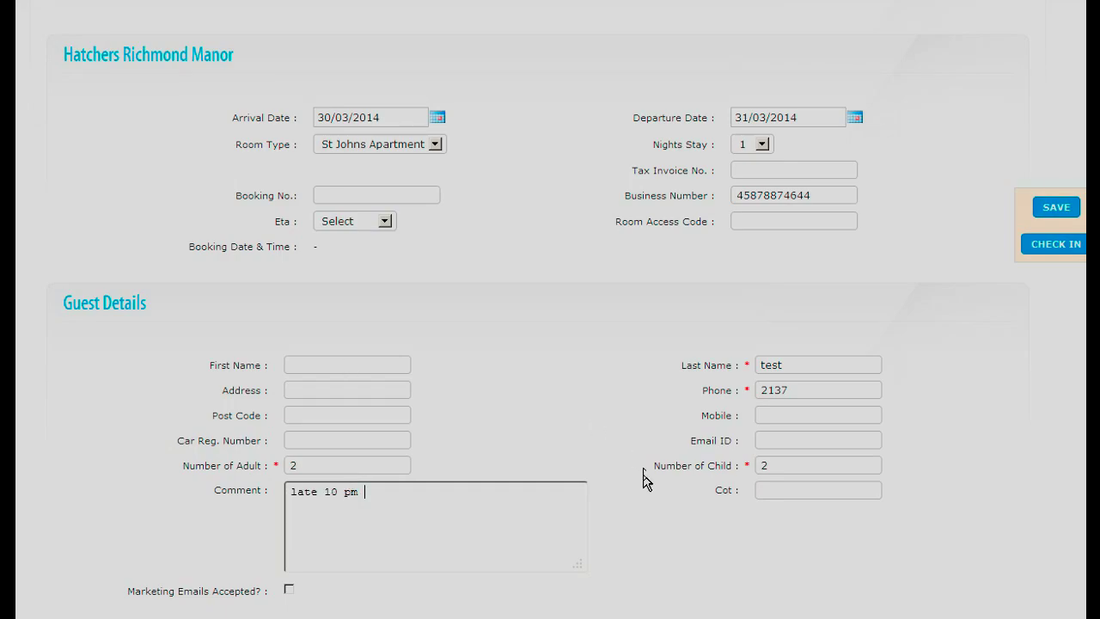
scroll(645, 481, down, 2)
scroll(647, 439, down, 3)
scroll(647, 435, down, 10)
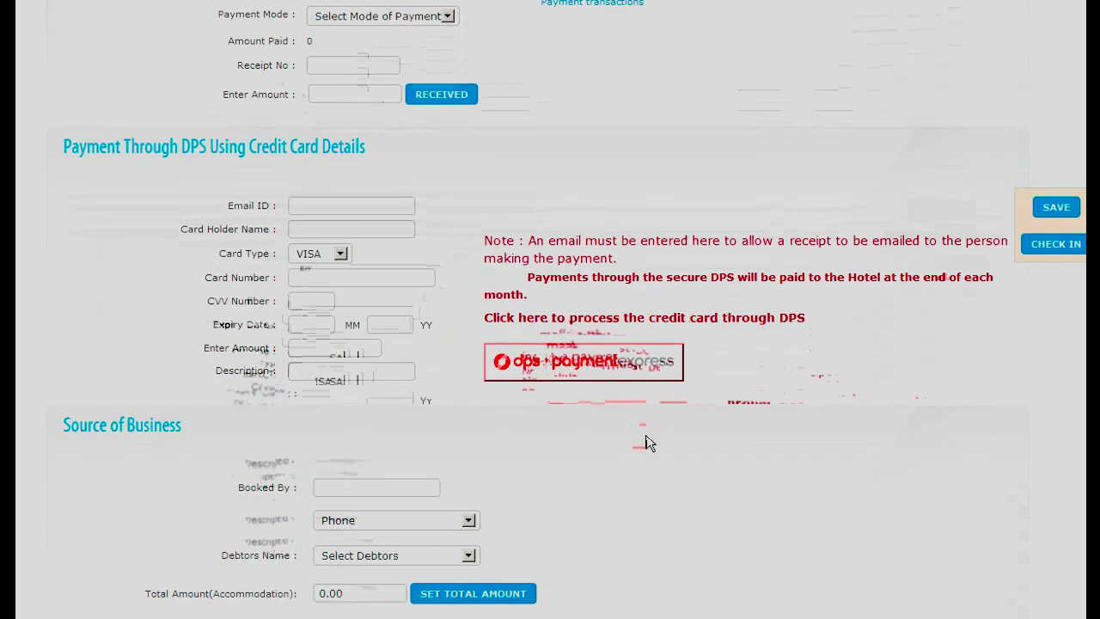
scroll(645, 435, down, 5)
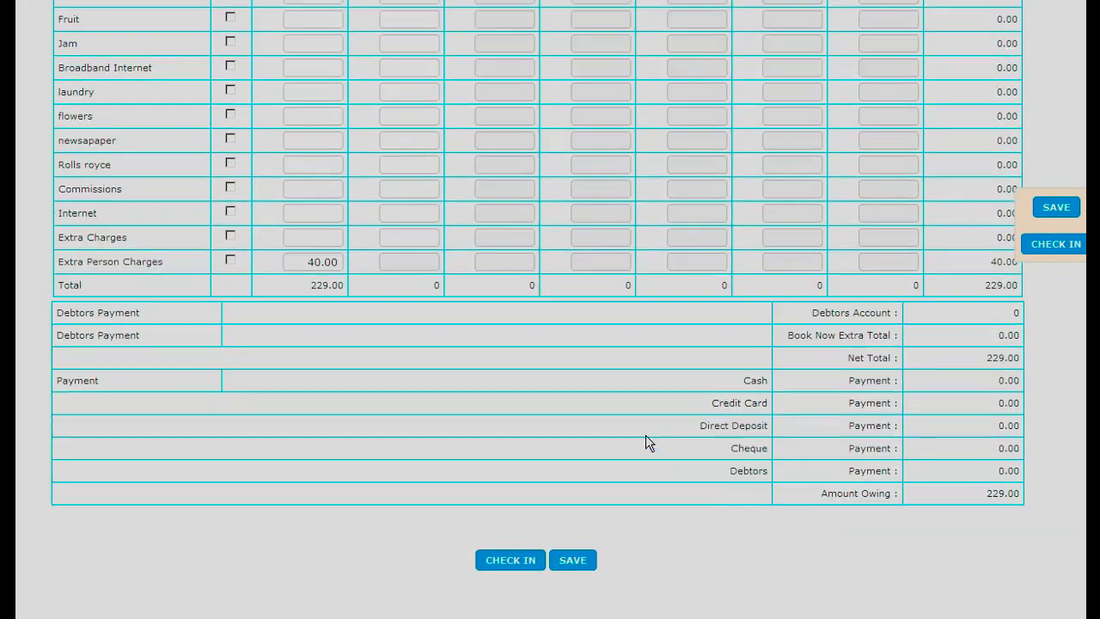
click(571, 564)
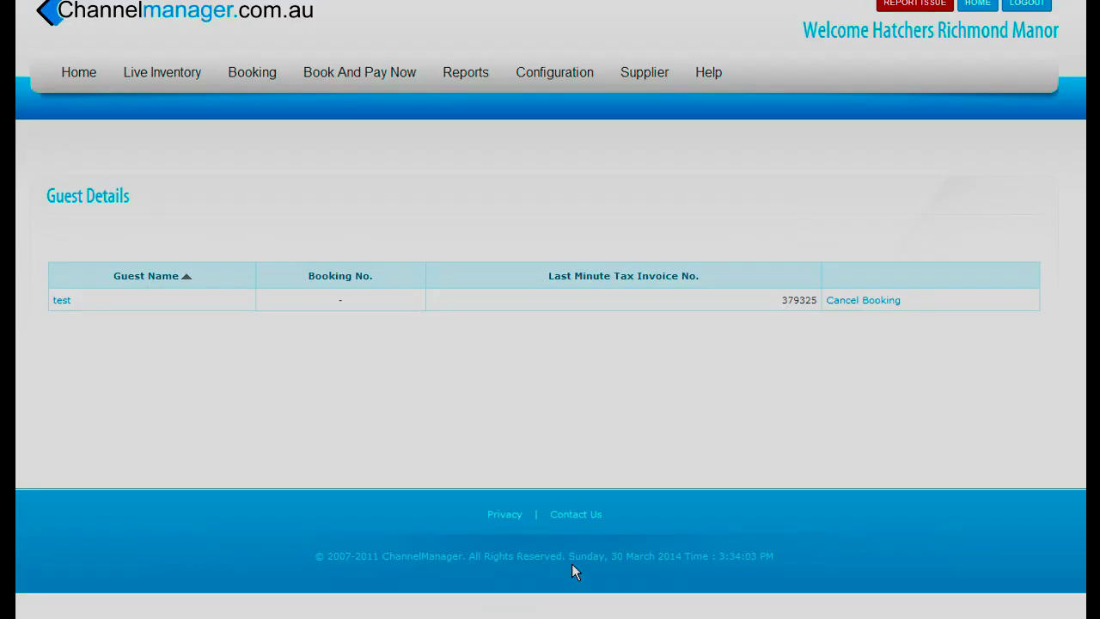
- Add a 13.00 Sunday Breakfast charge to guest test's invoice, save it, and reopen the invoice
click(66, 301)
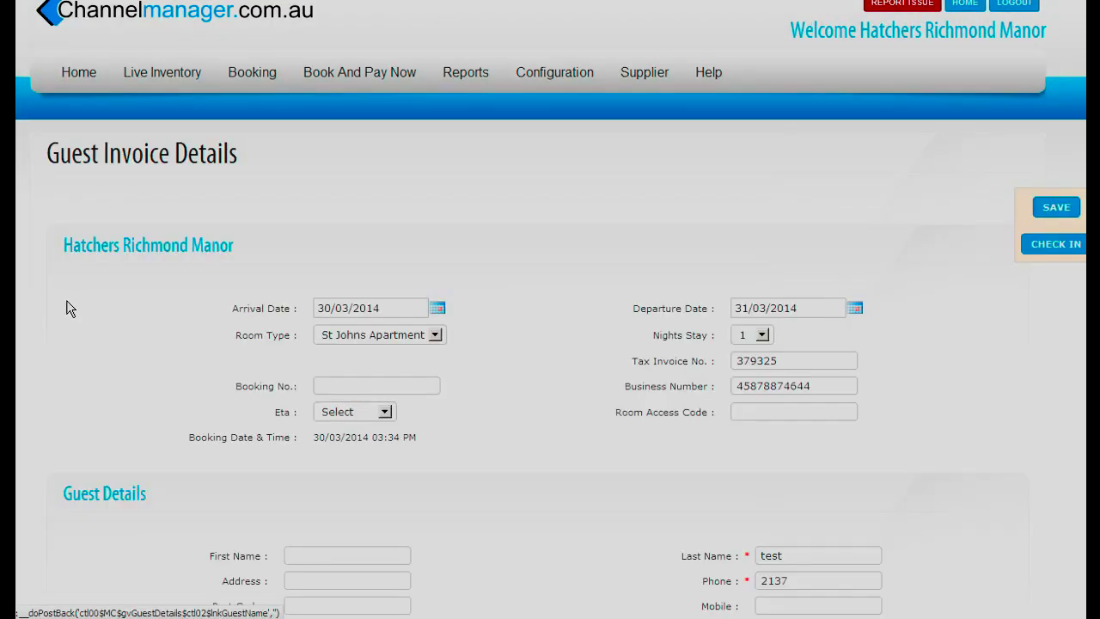
scroll(492, 360, down, 10)
scroll(492, 360, down, 8)
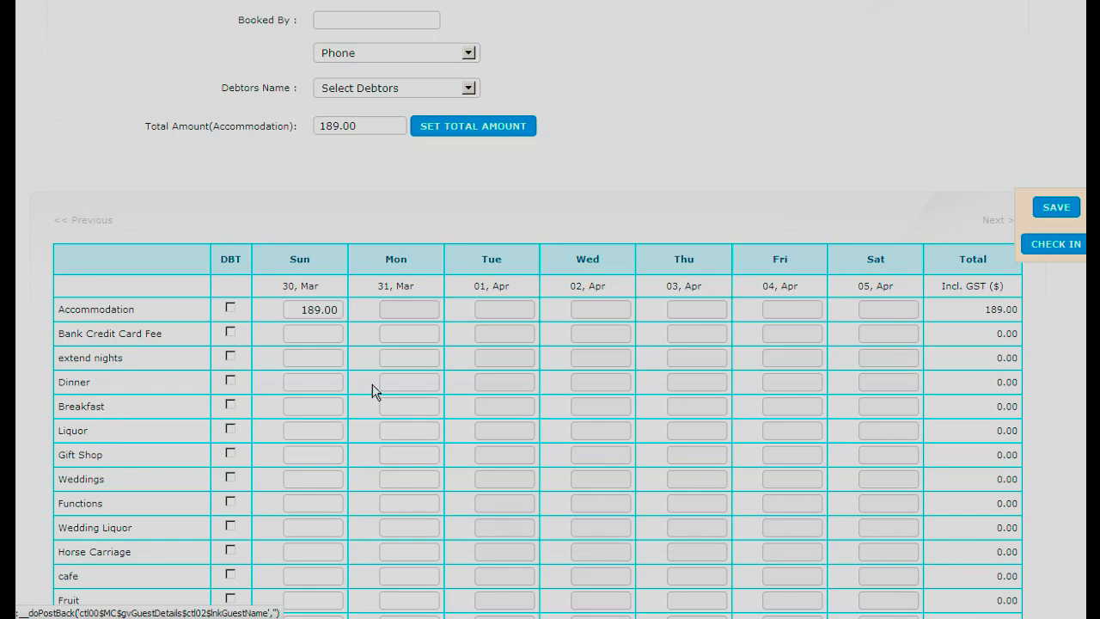
text(13.00)
click(1053, 211)
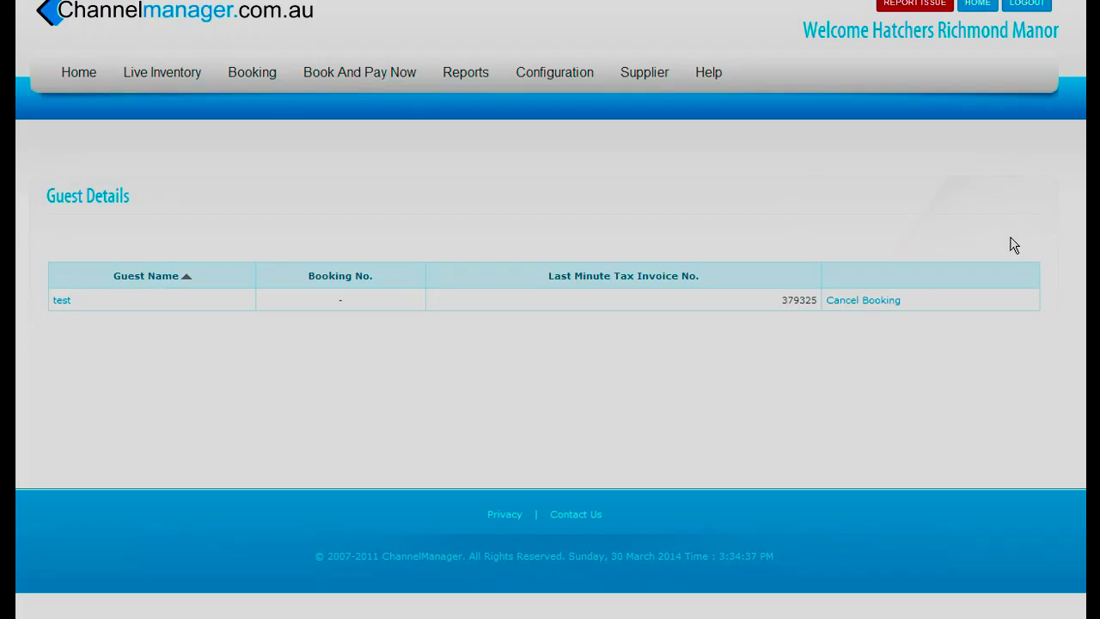
click(61, 300)
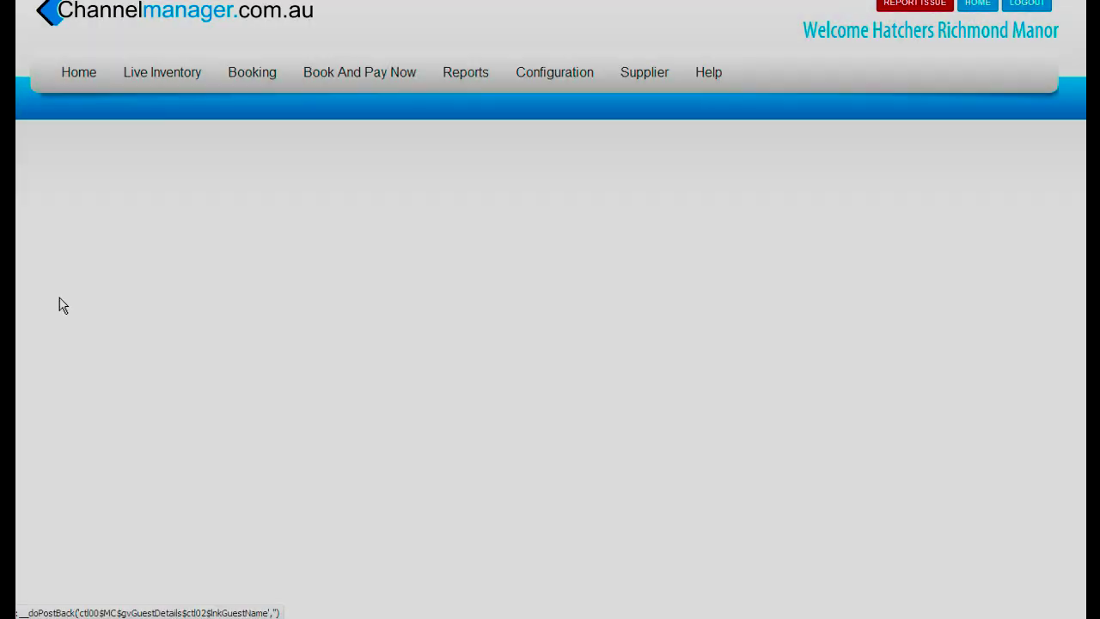
- Record a 100.00 Credit Card payment as received in the invoice's Eftpos section
scroll(795, 302, down, 10)
scroll(796, 303, down, 20)
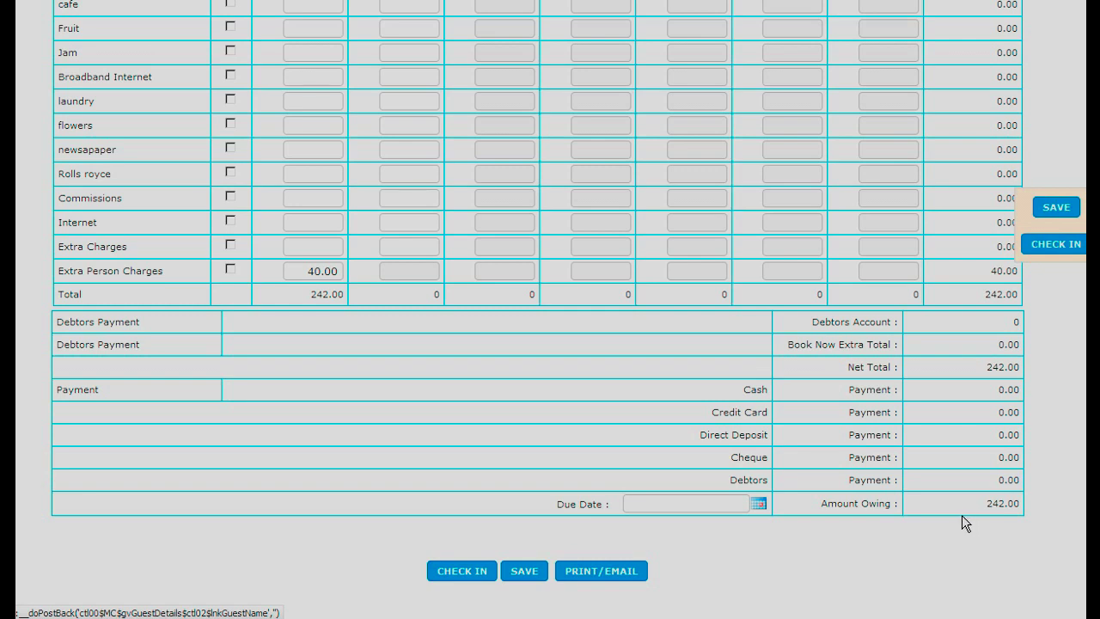
scroll(962, 515, up, 10)
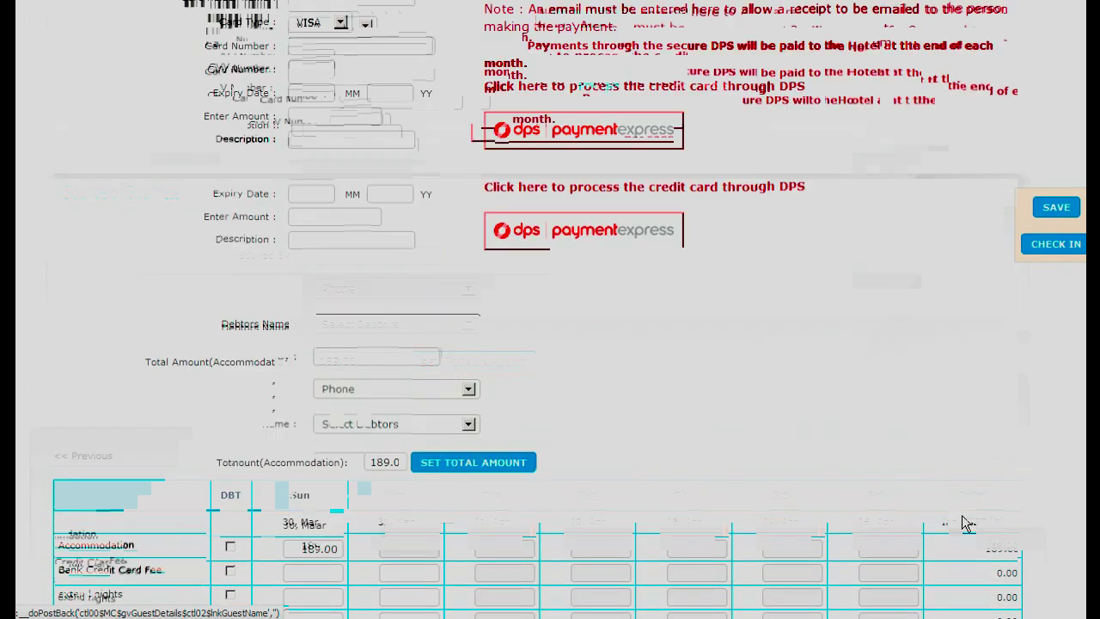
scroll(954, 517, up, 3)
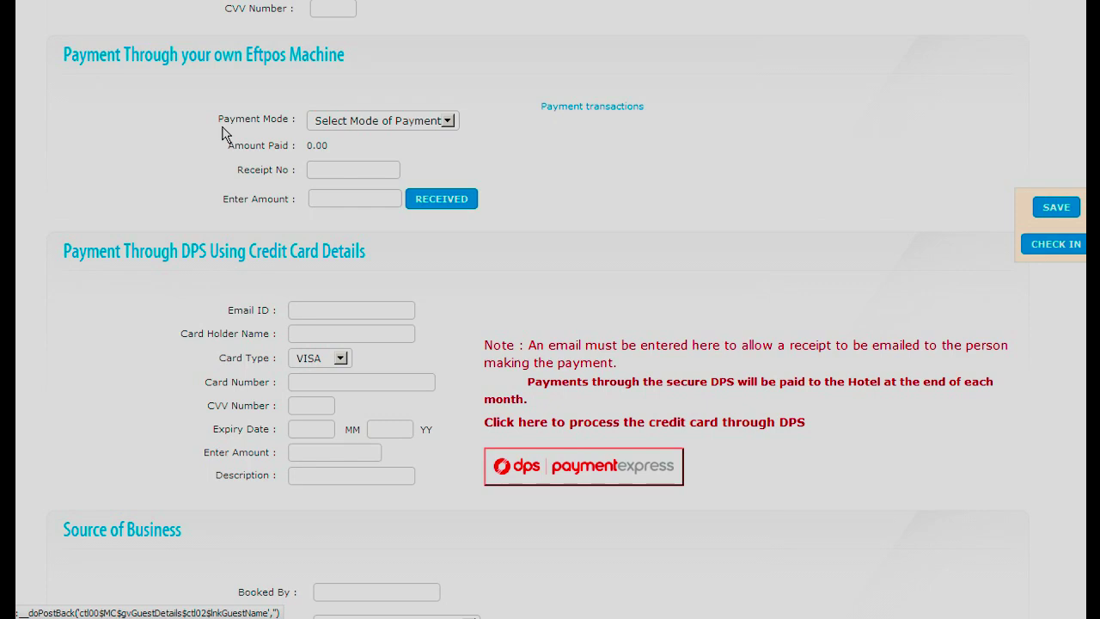
click(446, 122)
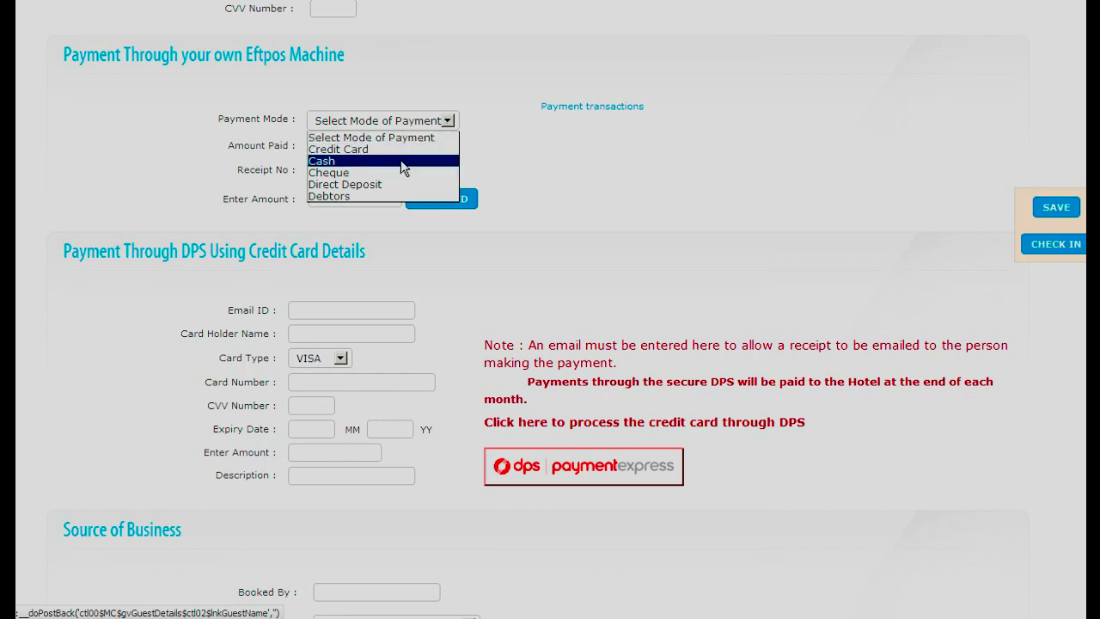
click(366, 149)
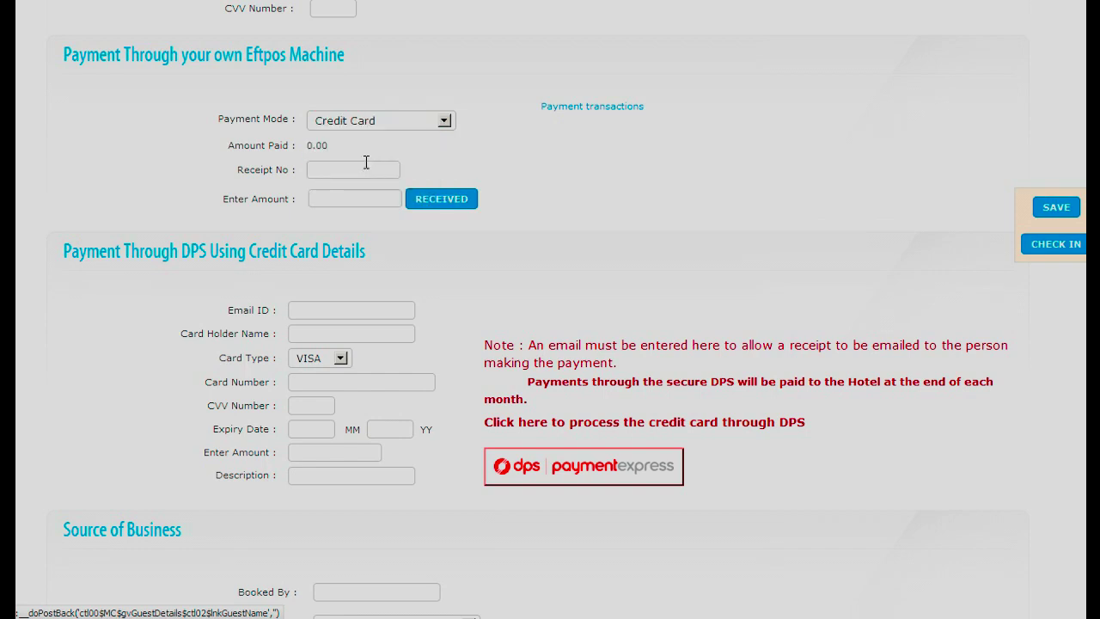
click(341, 199)
text(100.00)
click(459, 203)
- Review the updated invoice: 242.00 total with 142.00 still owing
scroll(633, 254, down, 7)
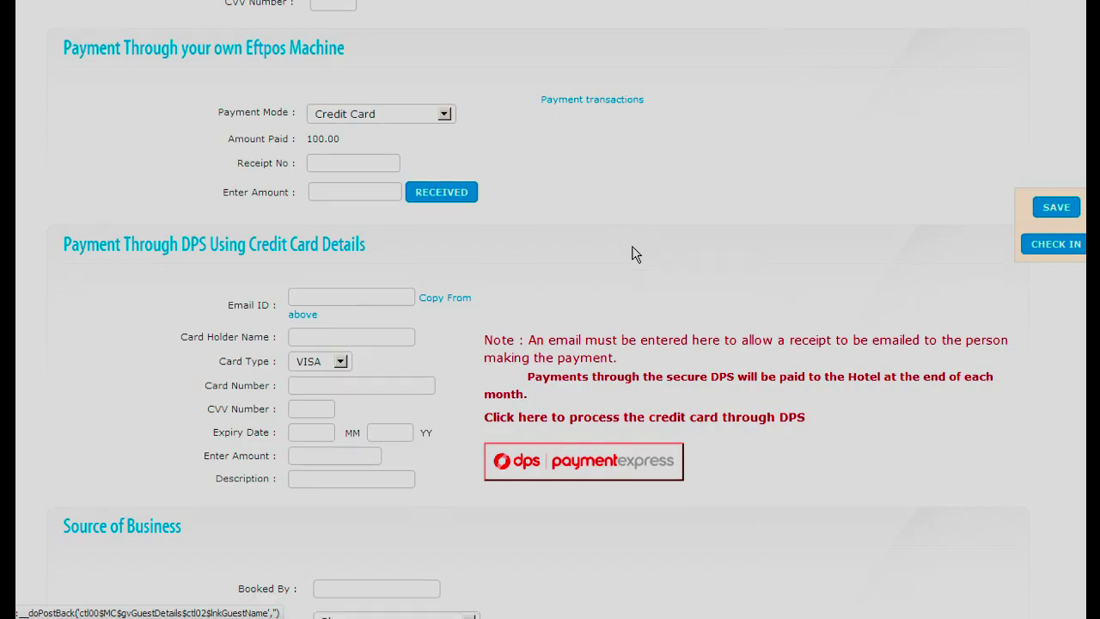
scroll(634, 253, down, 4)
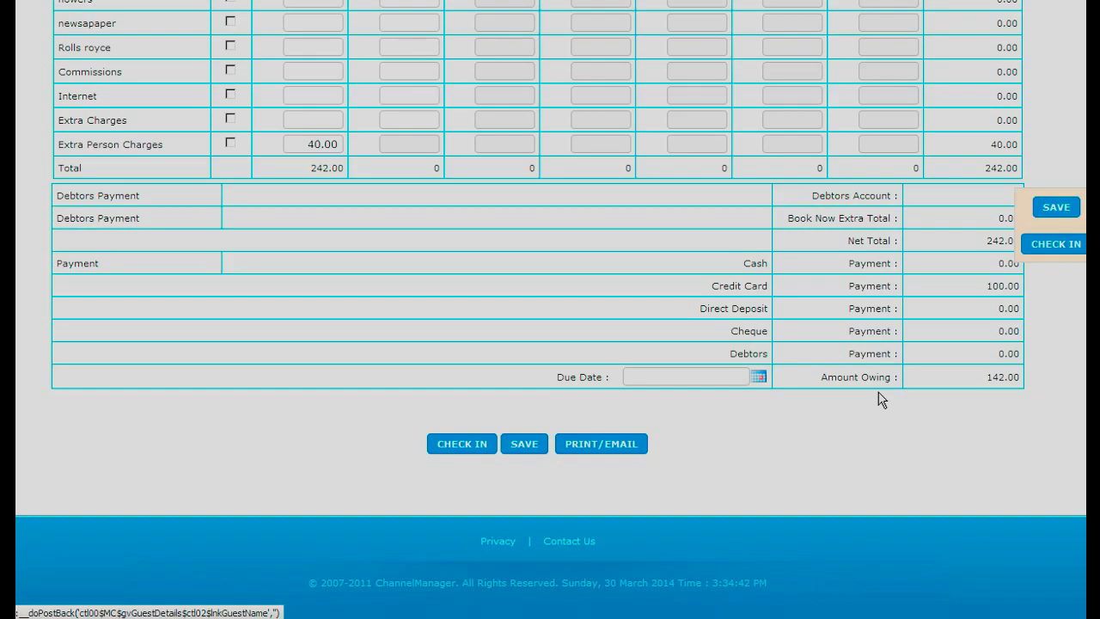
scroll(881, 400, up, 14)
scroll(878, 398, up, 15)
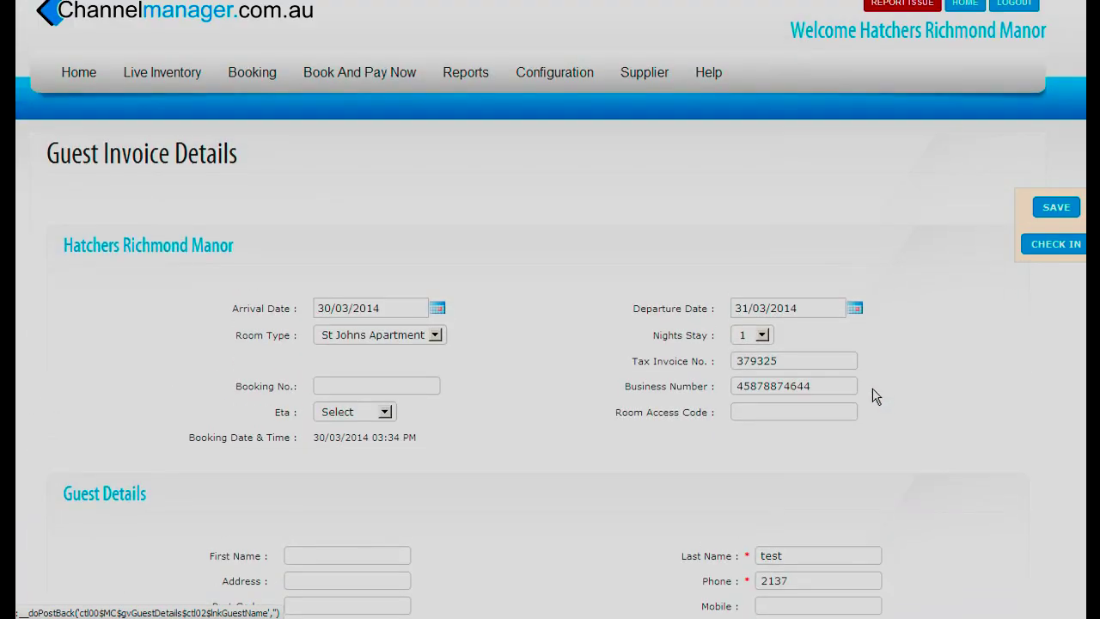
- Return to the Day Book and view the test booking's guest details for St Johns Apartment
mouse_move(131, 73)
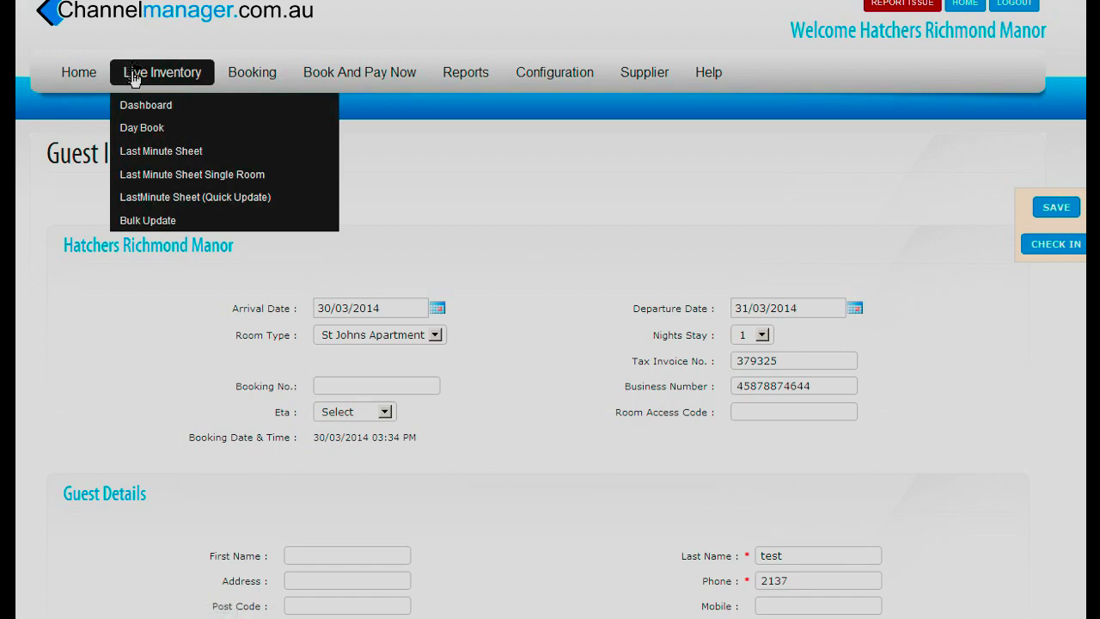
click(148, 140)
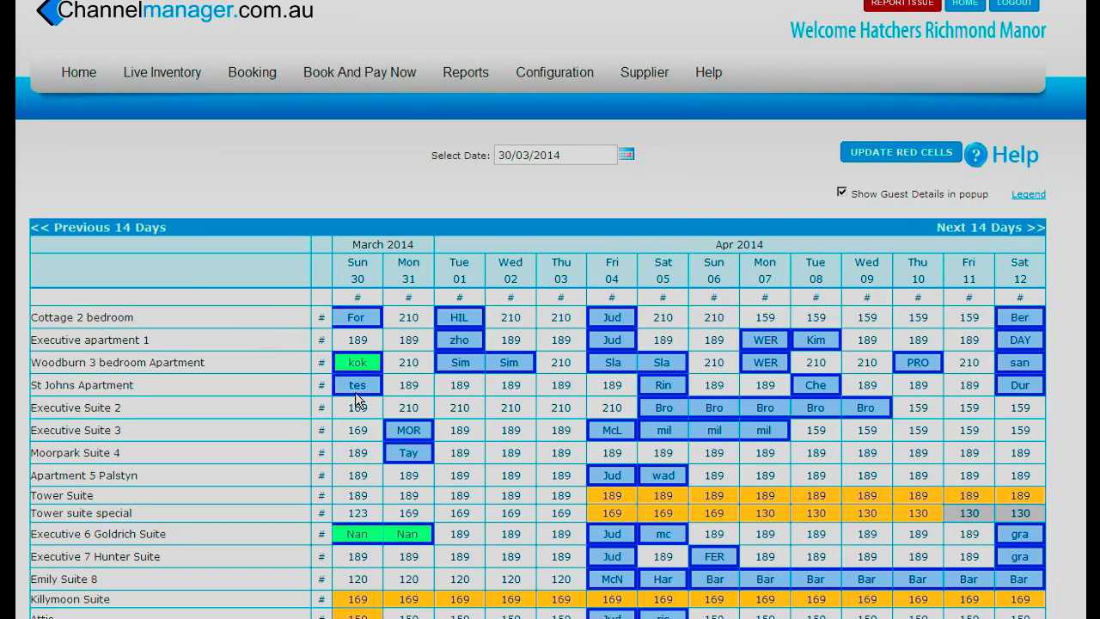
mouse_move(356, 389)
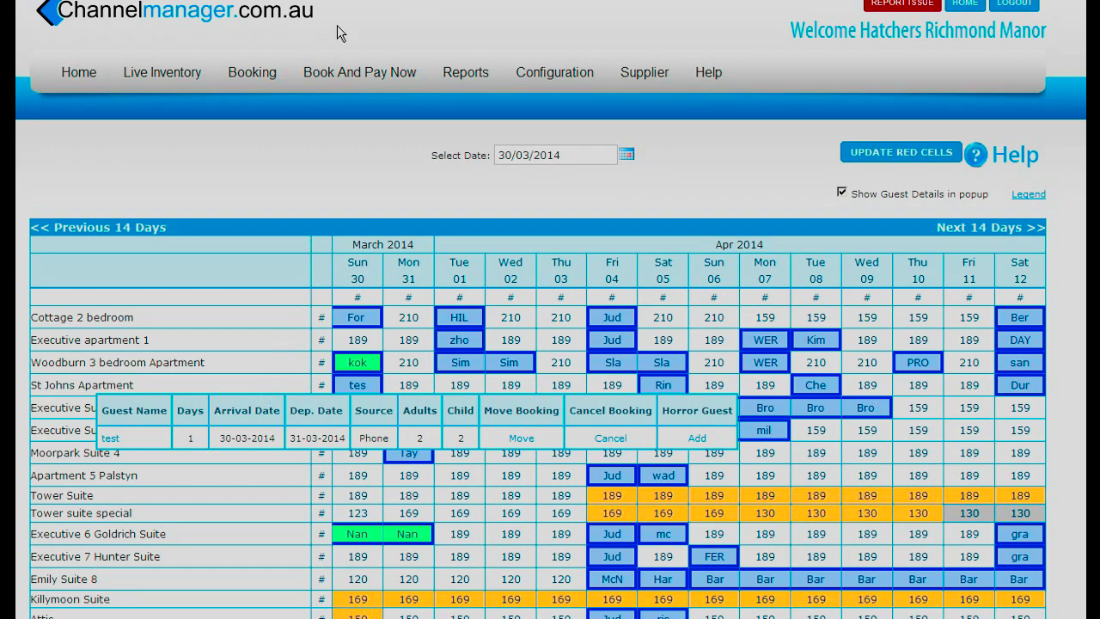
- Go to the Live Inventory Bulk Update page
mouse_move(253, 75)
mouse_move(153, 75)
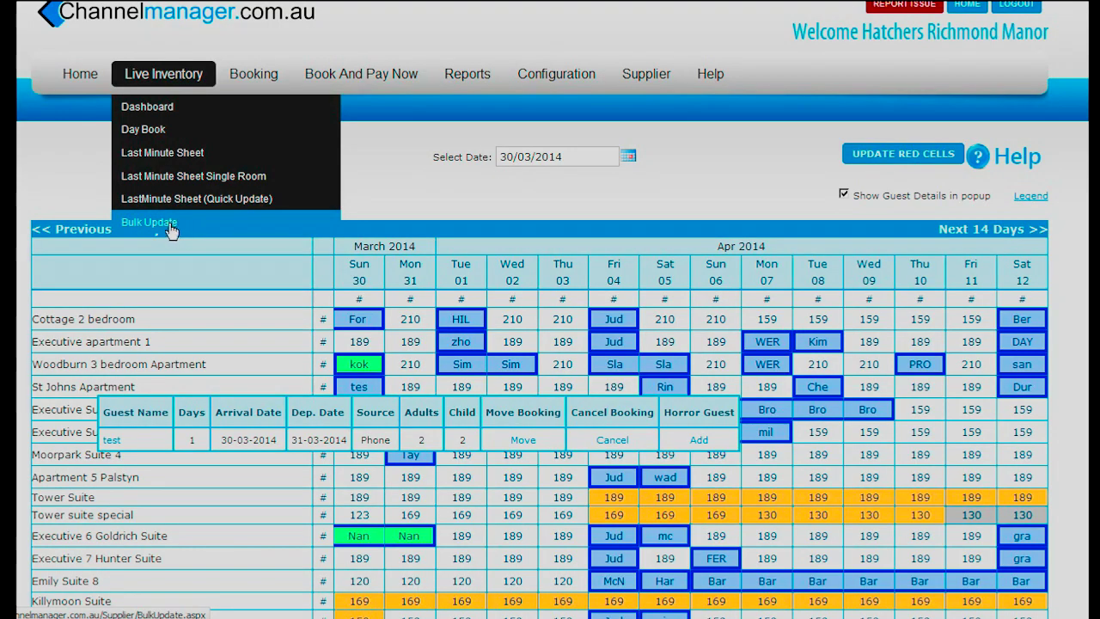
click(151, 222)
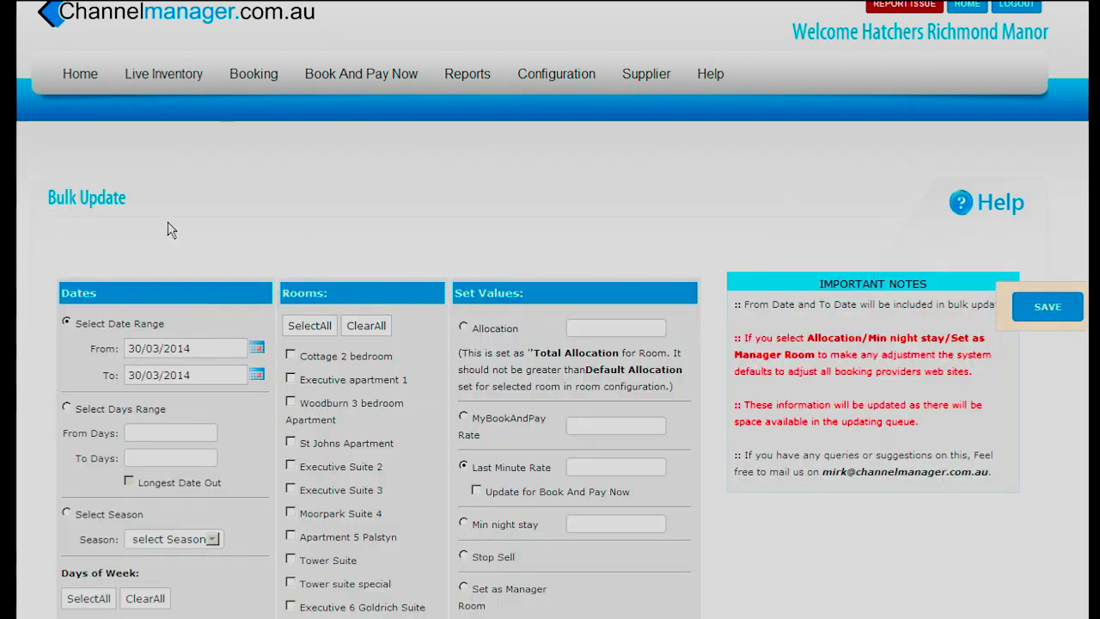
- Set the bulk update end date to 16/04/2014 and save a 145 Last Minute Rate
click(256, 374)
click(351, 375)
click(293, 469)
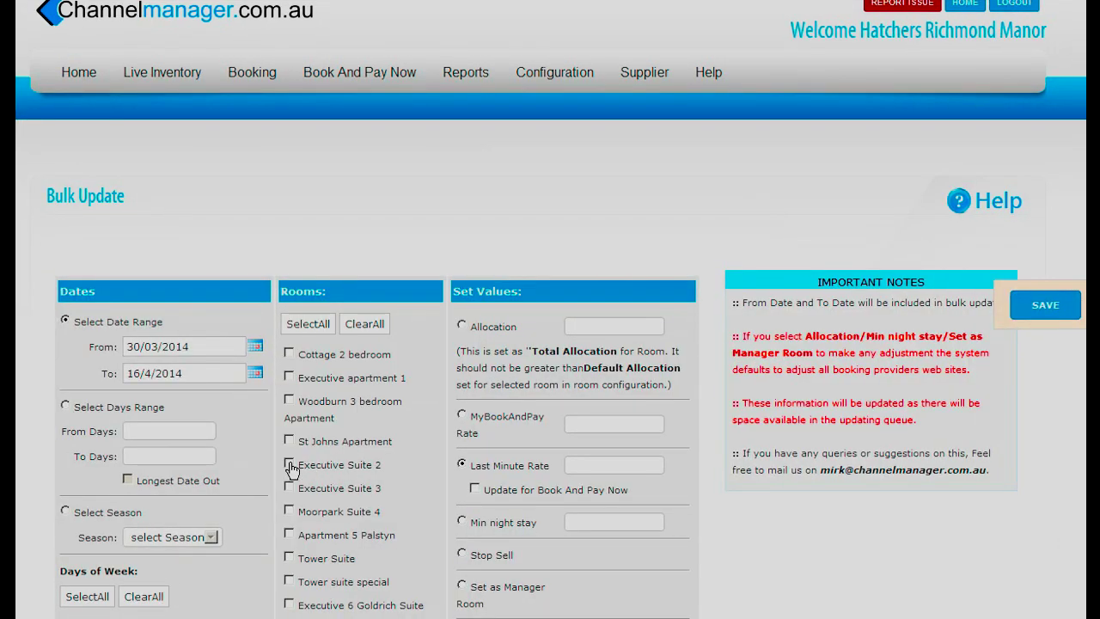
scroll(305, 429, down, 3)
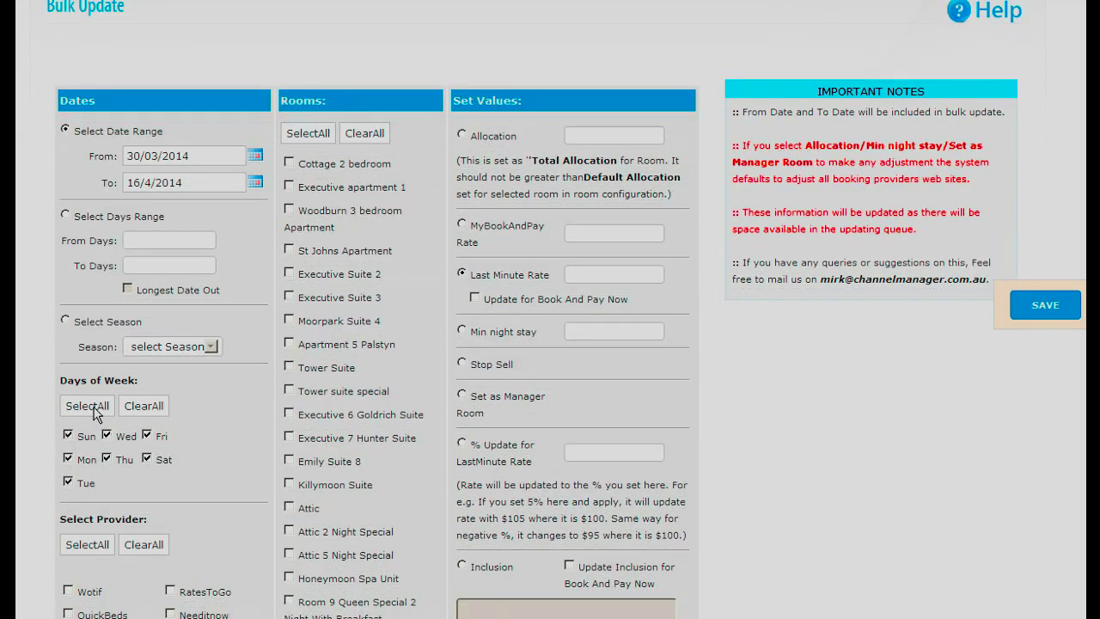
scroll(95, 414, down, 1)
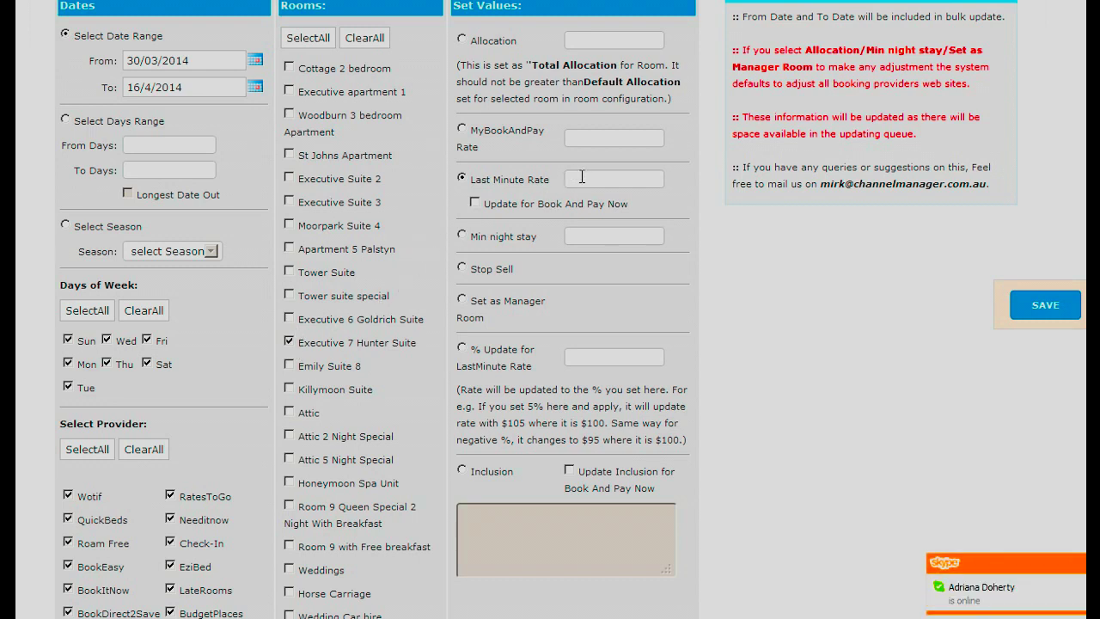
click(582, 177)
text(145)
click(1045, 307)
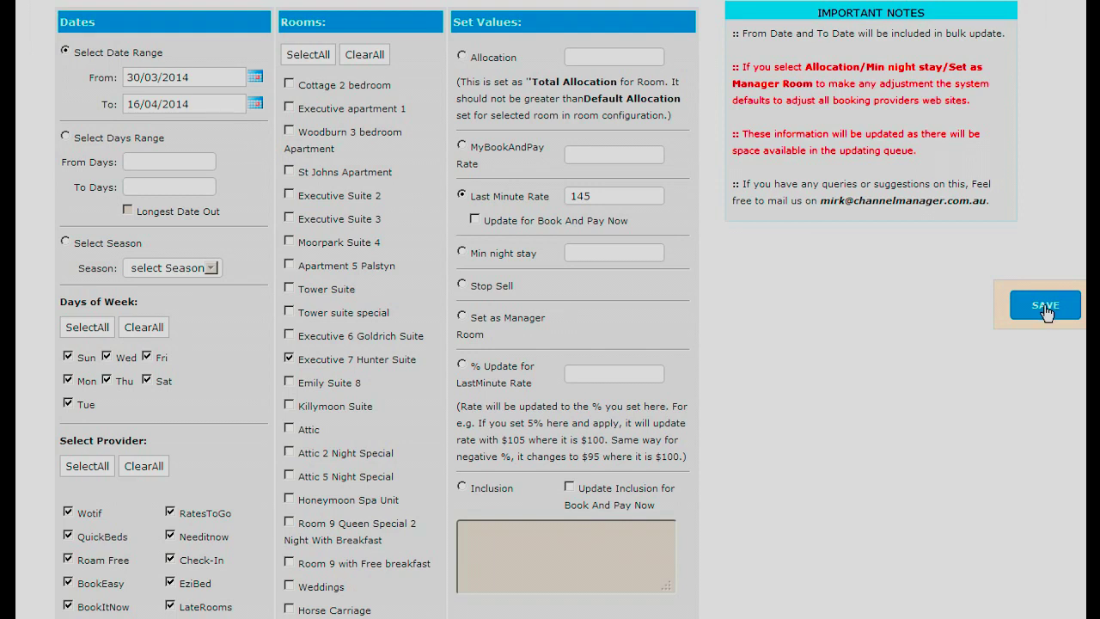
- Save a 145 MyBookAndPay Rate for Executive 7 Hunter Suite over the same dates
click(462, 146)
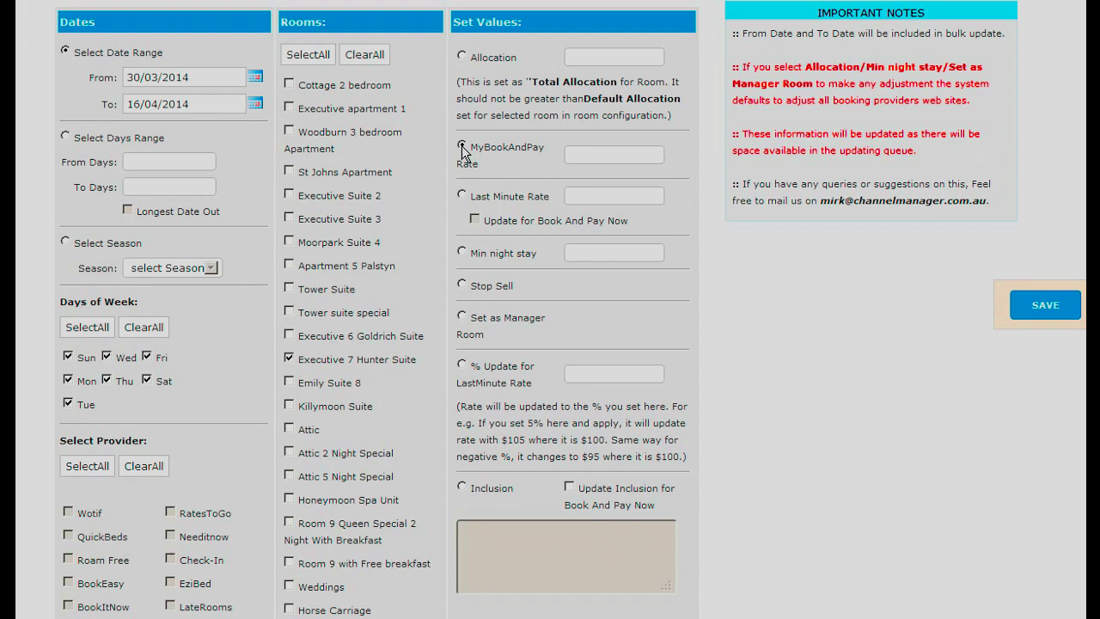
click(601, 159)
text(145)
click(1045, 306)
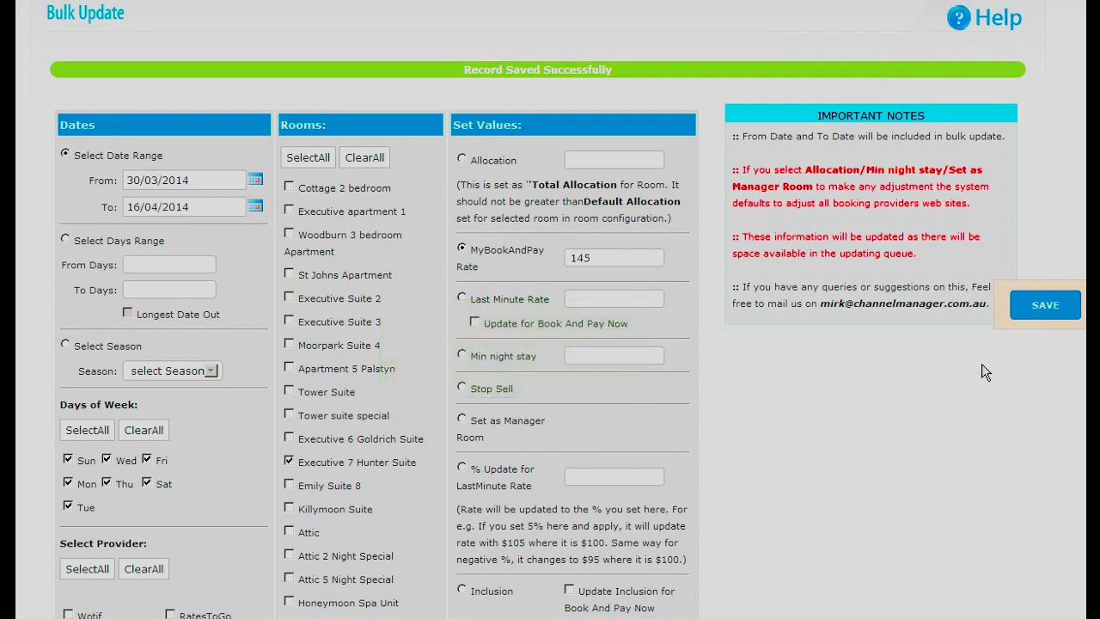
scroll(982, 363, up, 3)
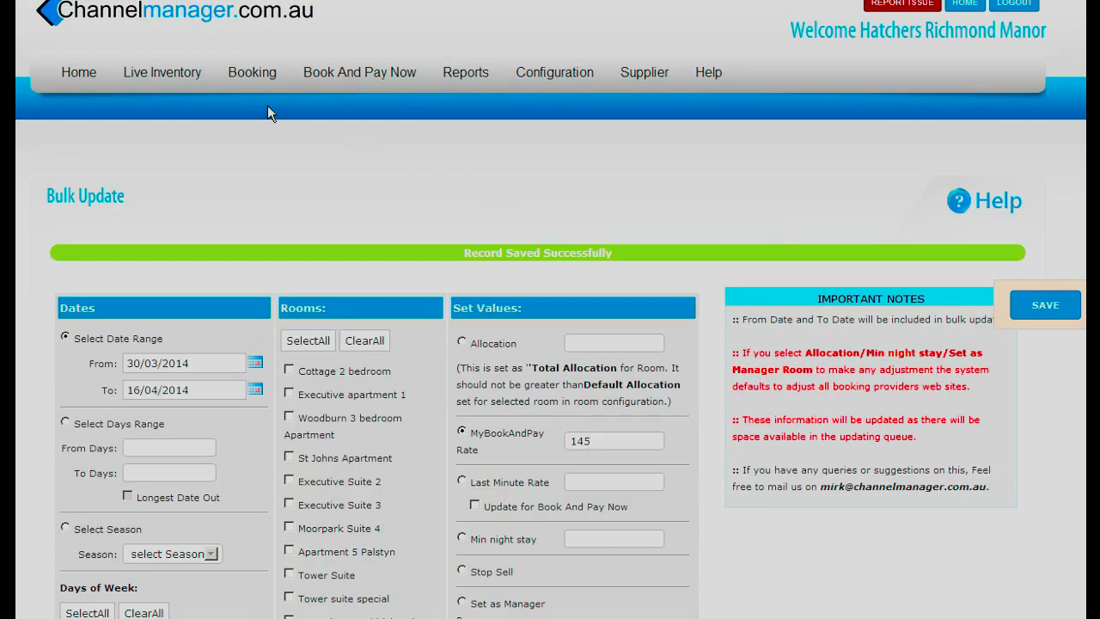
- Return to the Day Book grid and check Executive 7 Hunter Suite's dates now marked red
mouse_move(159, 76)
click(148, 131)
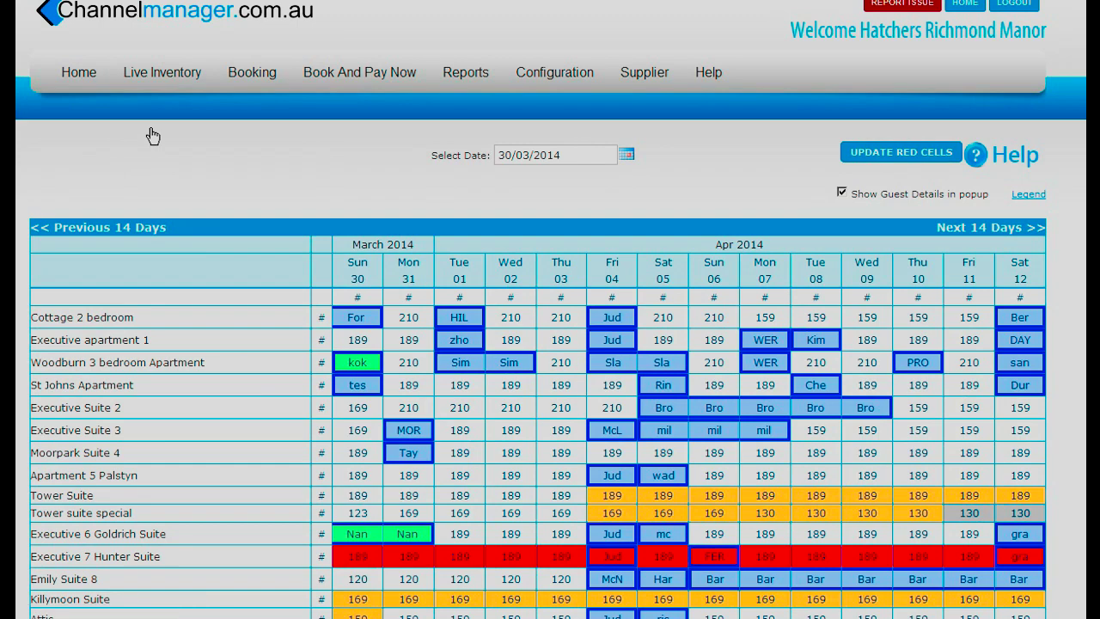
scroll(650, 176, down, 2)
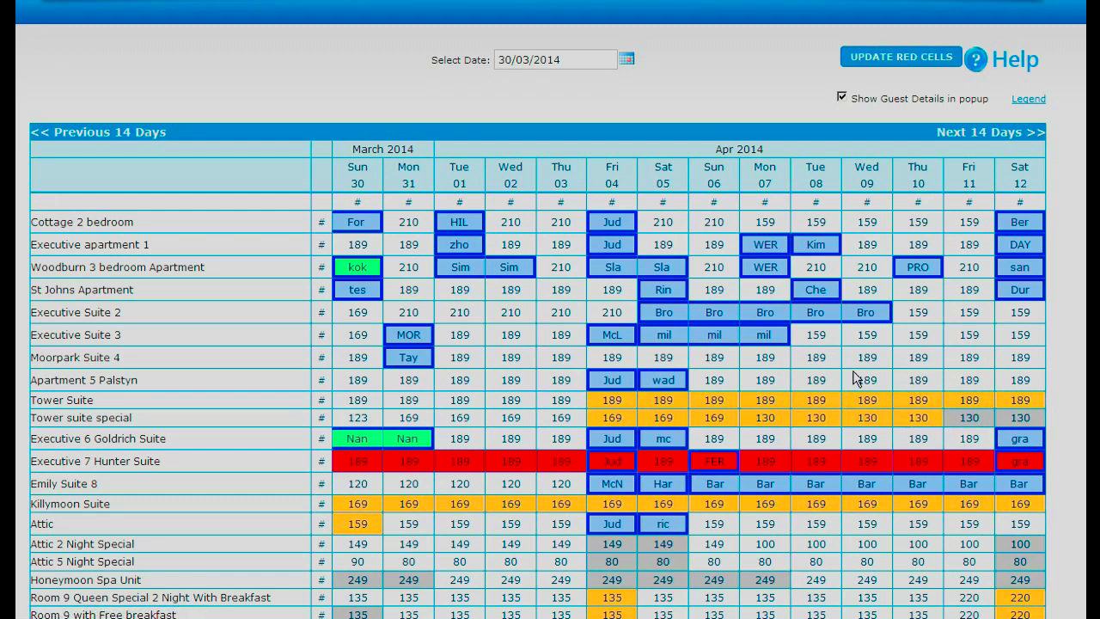
scroll(856, 378, up, 1)
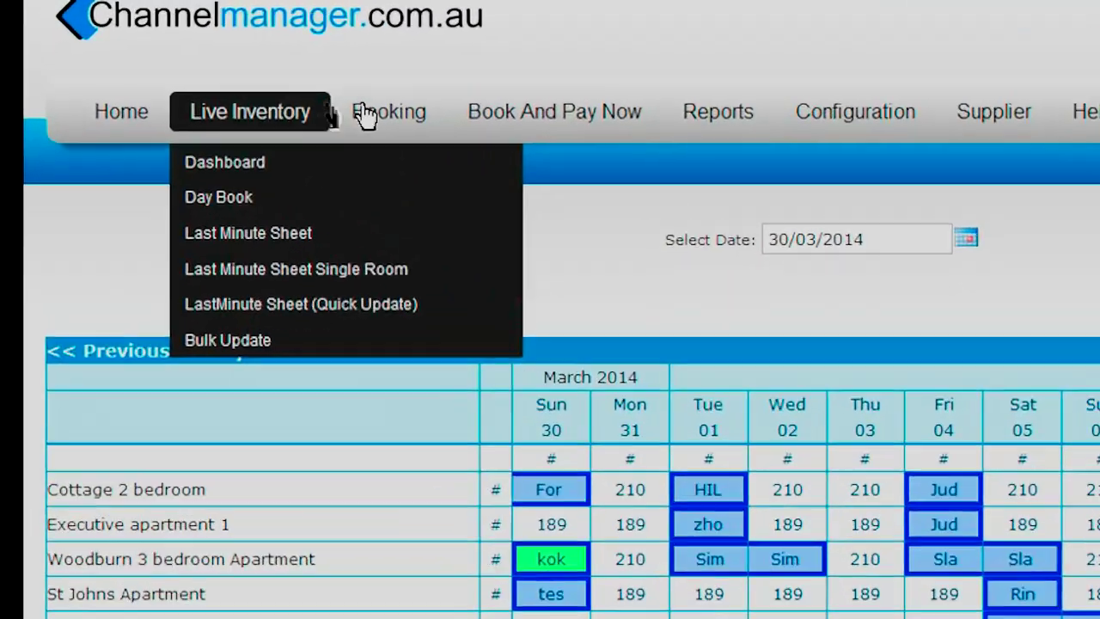
mouse_move(242, 74)
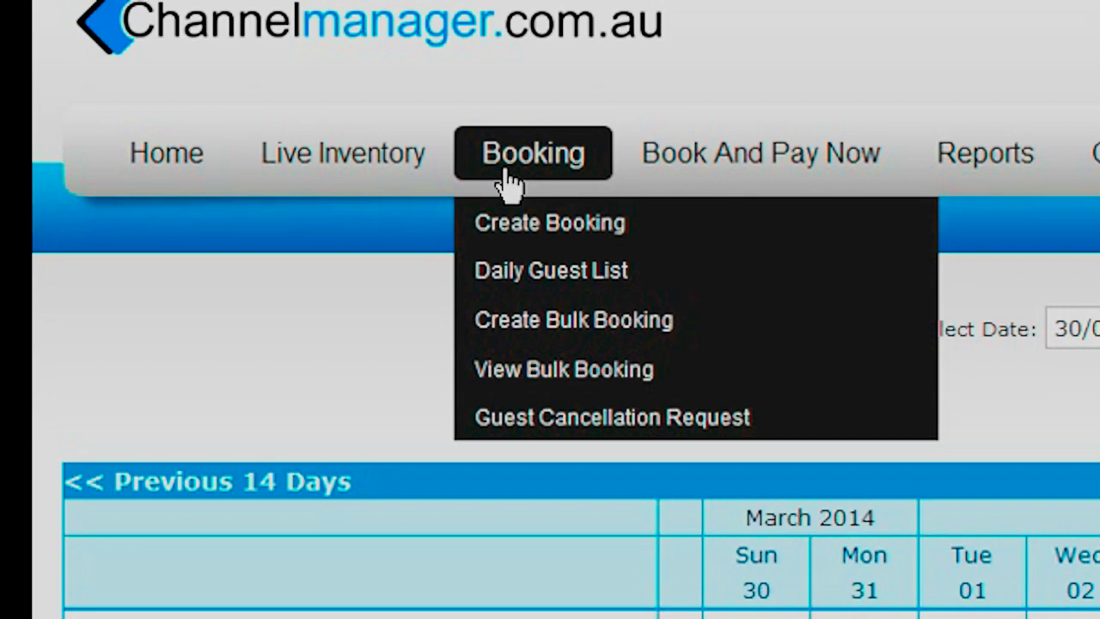
- Check the Daily Guest List for the test booking, then view Guest Cancellation Requests
click(551, 274)
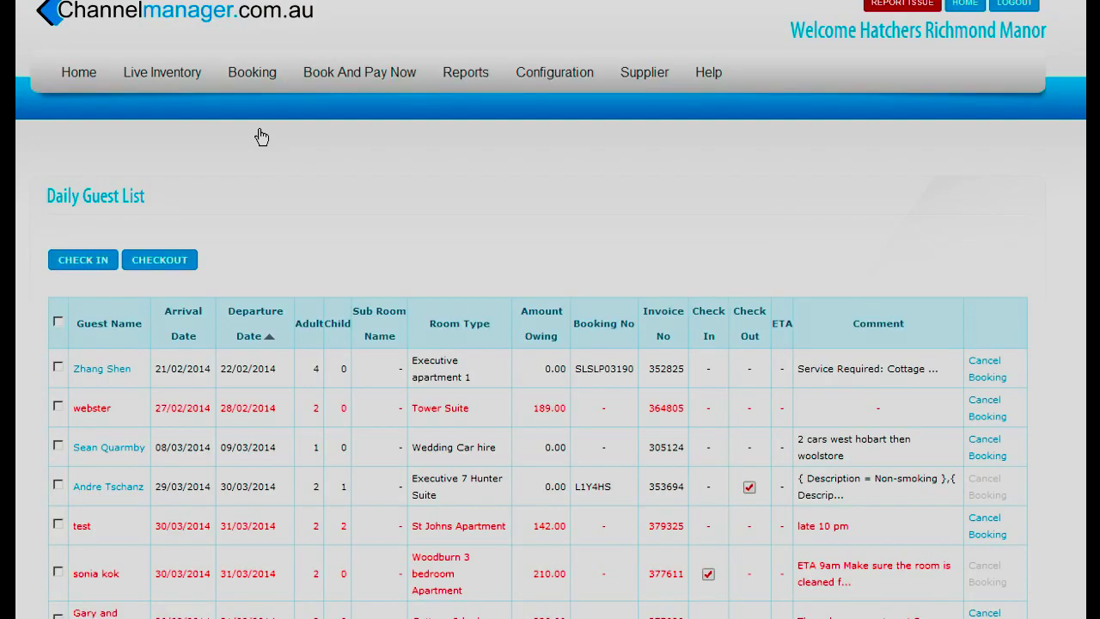
scroll(775, 272, down, 4)
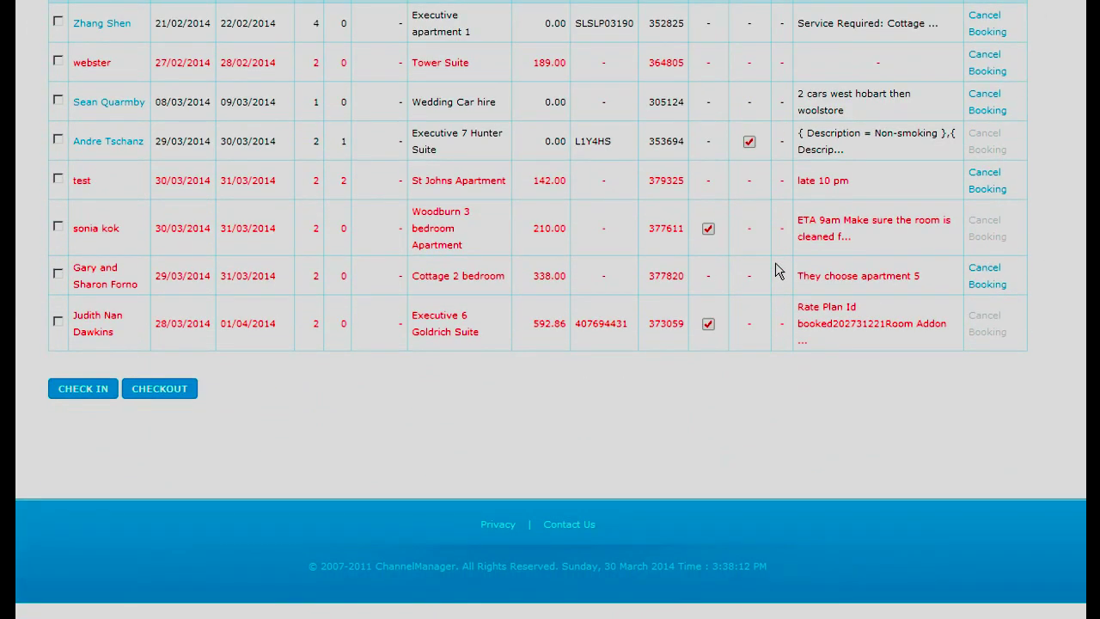
scroll(760, 291, up, 4)
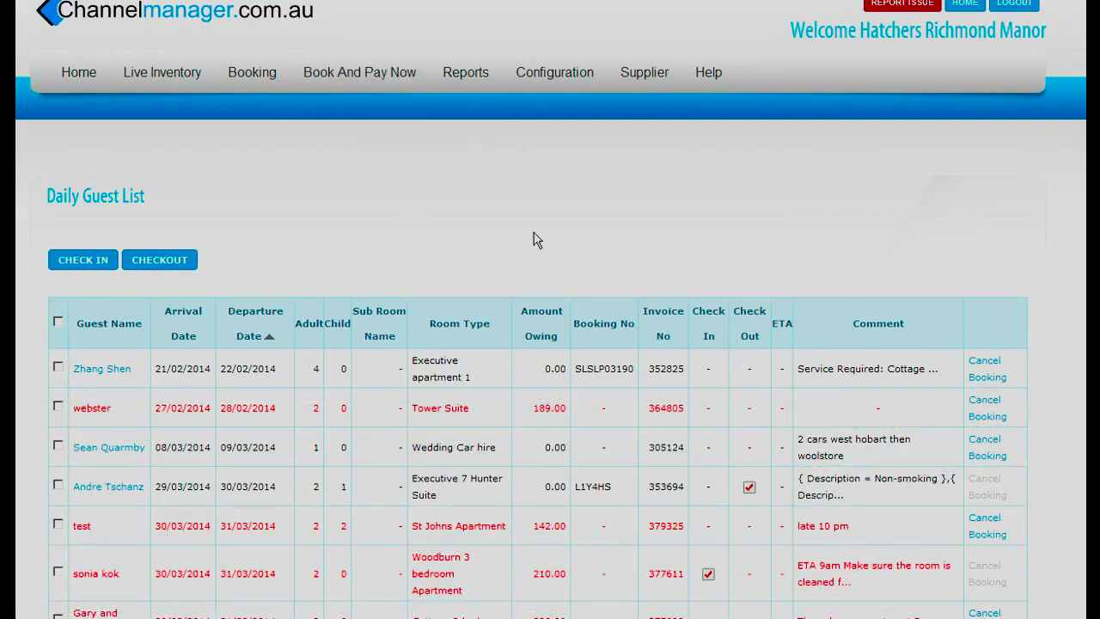
mouse_move(264, 82)
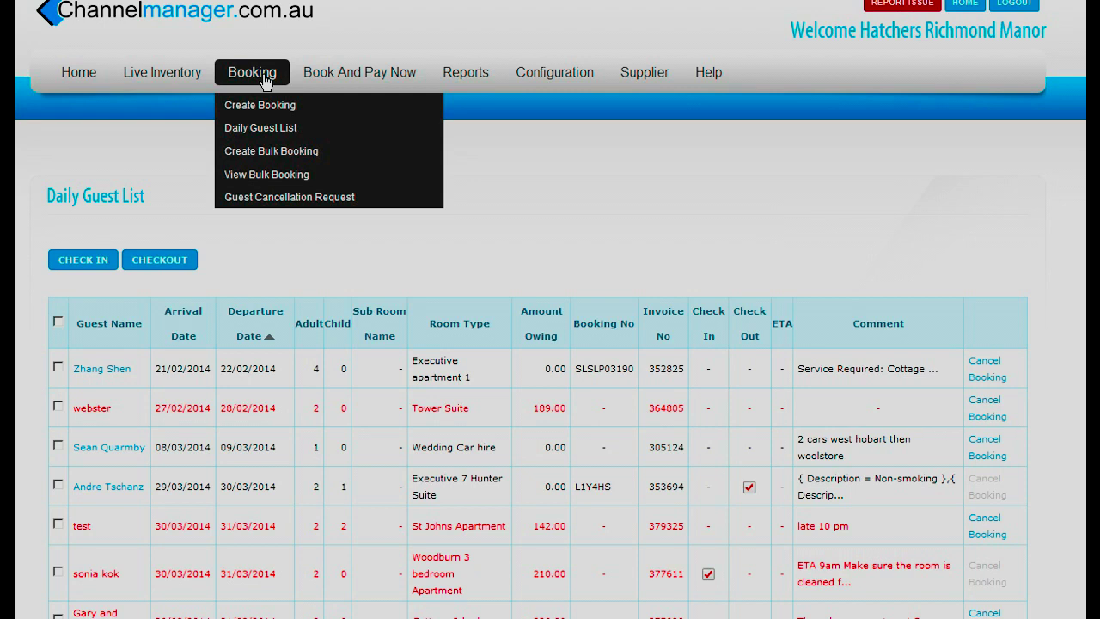
click(286, 199)
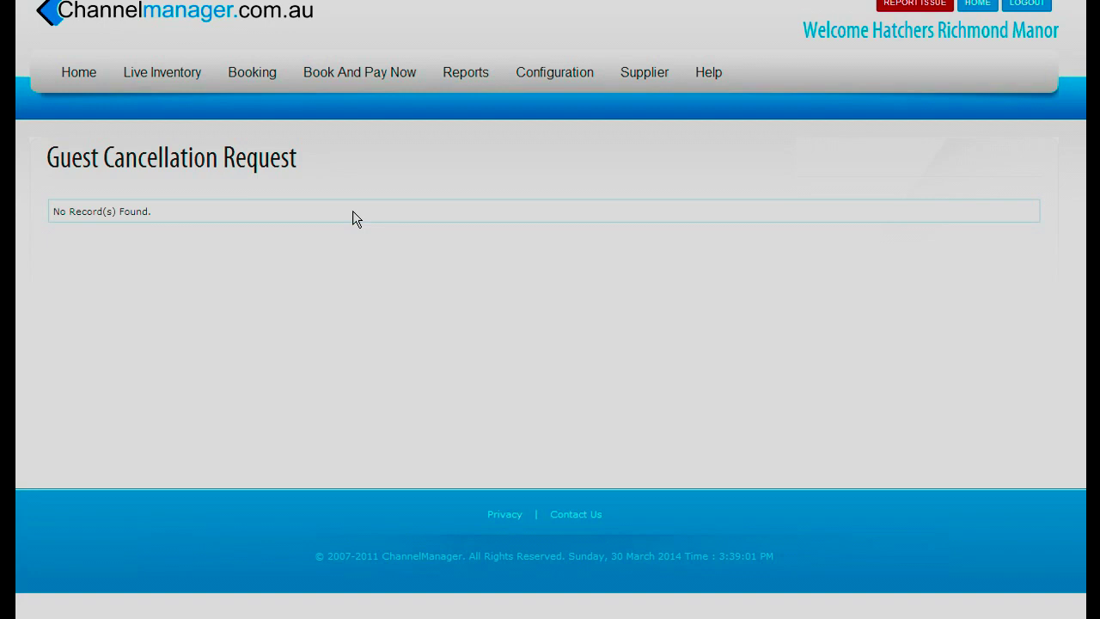
- Review the Cancel Booking Report for 28/02/2014–30/03/2014, then bring up the Guest Invoice Report
mouse_move(347, 76)
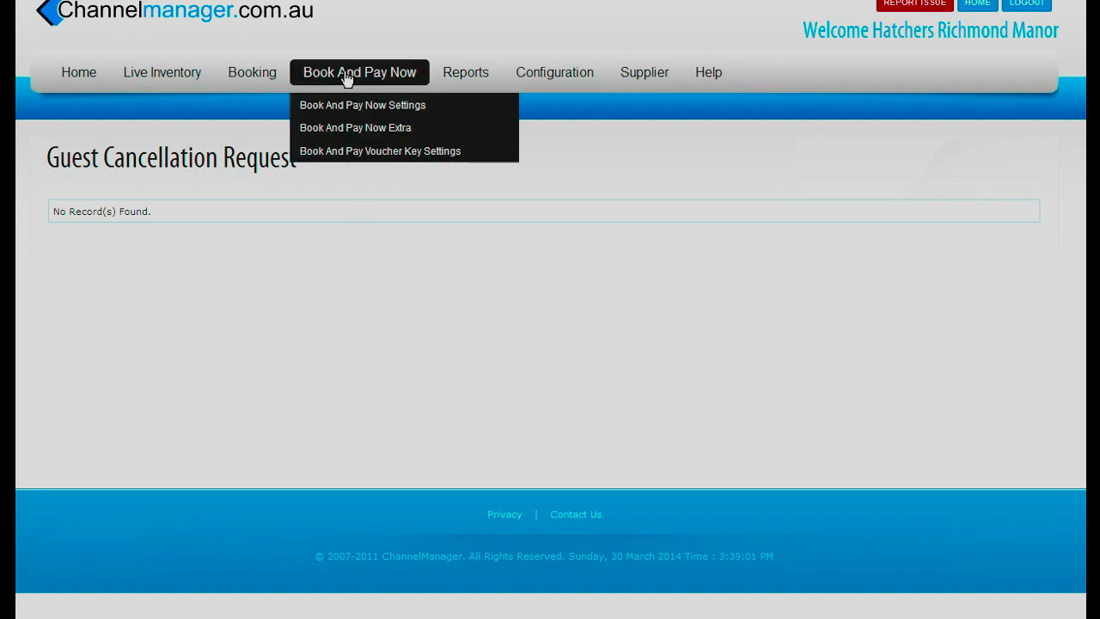
mouse_move(465, 74)
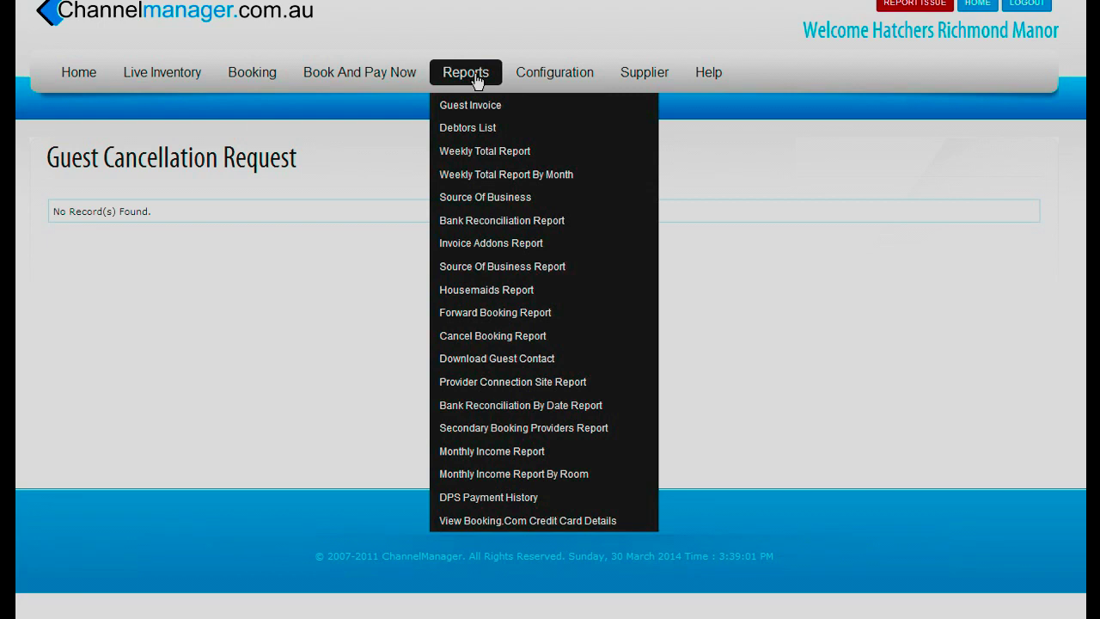
click(487, 344)
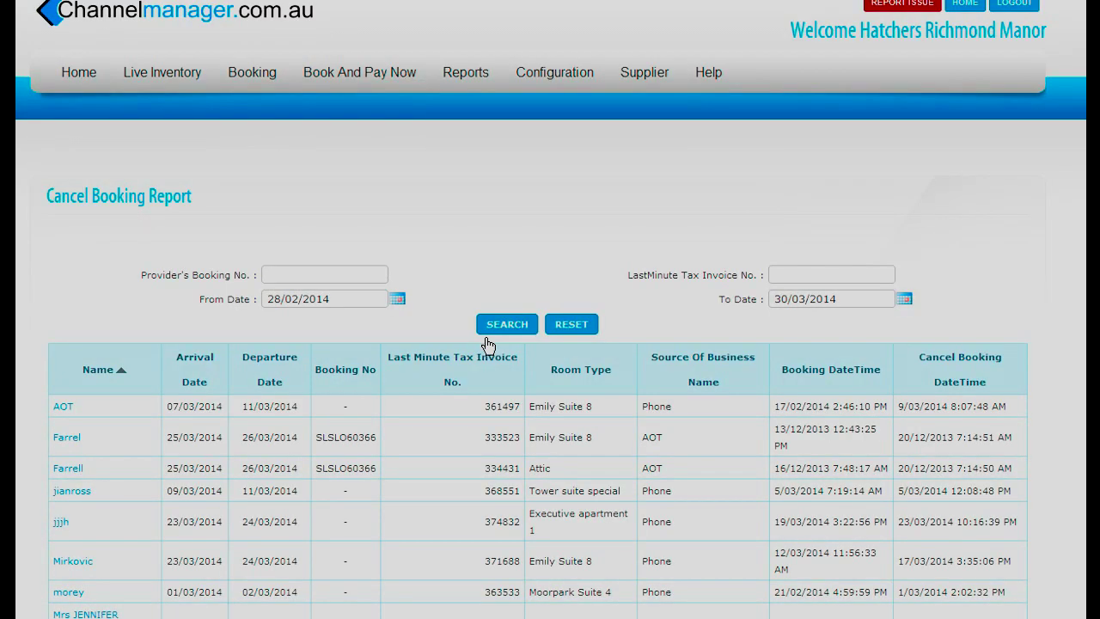
scroll(487, 344, down, 3)
scroll(495, 341, up, 3)
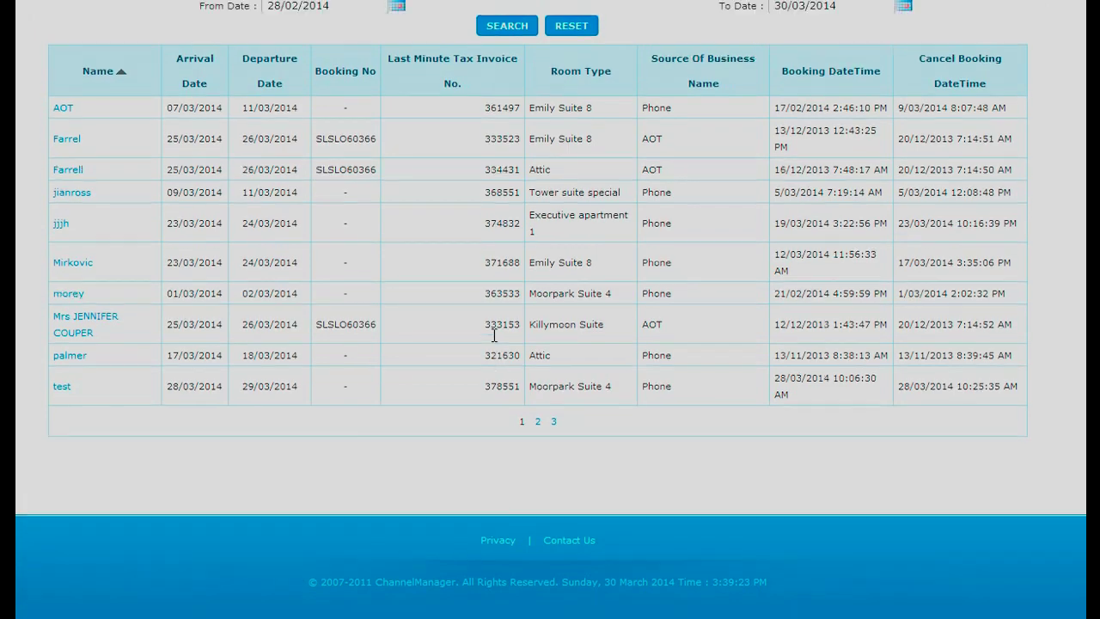
scroll(494, 334, up, 2)
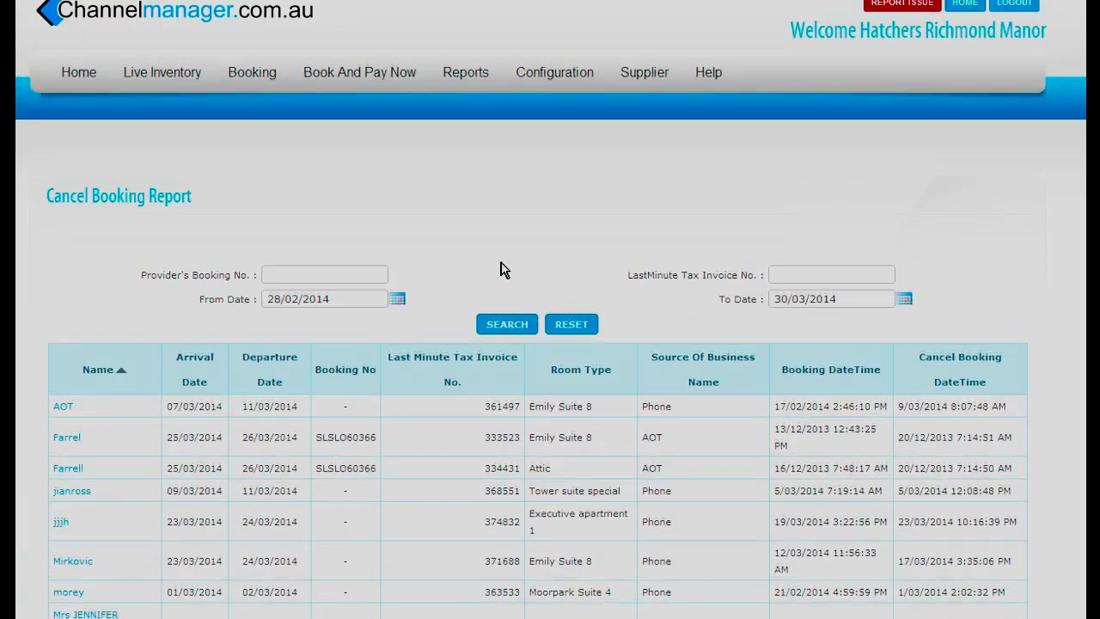
click(456, 71)
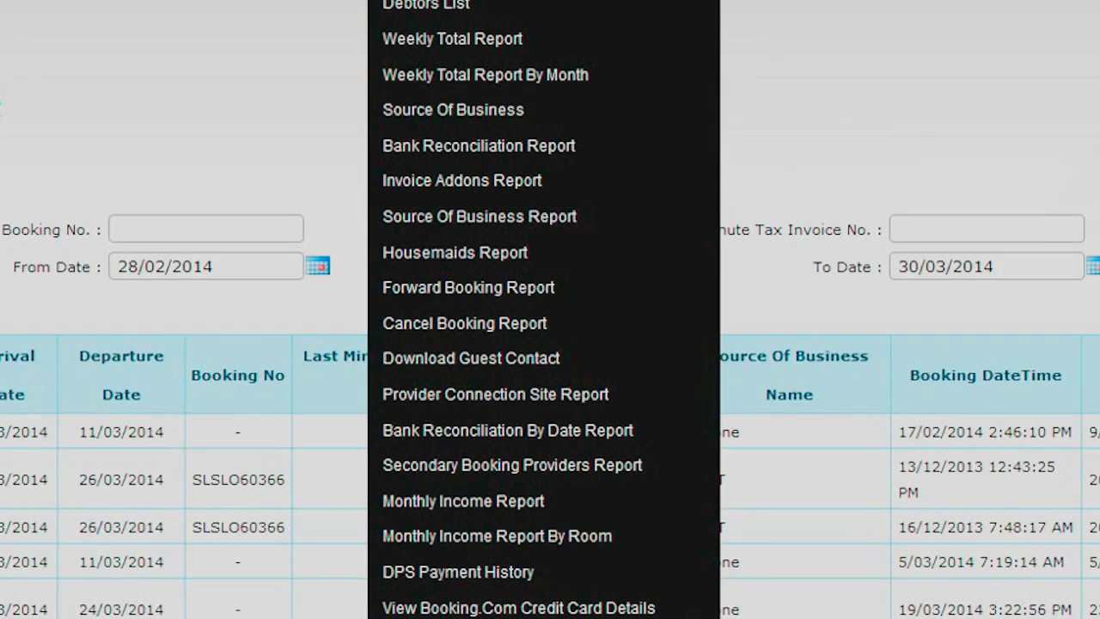
click(464, 110)
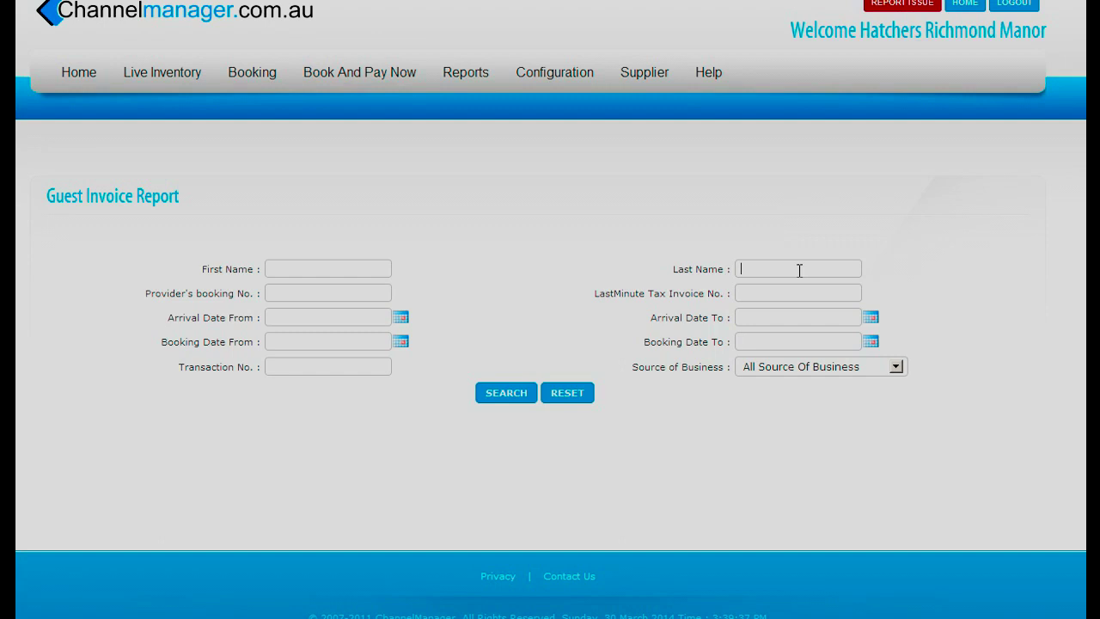
- Search the Guest Invoice Report for last name 'test', with invoice 379325 (St Johns Apartment) at the top
text(test)
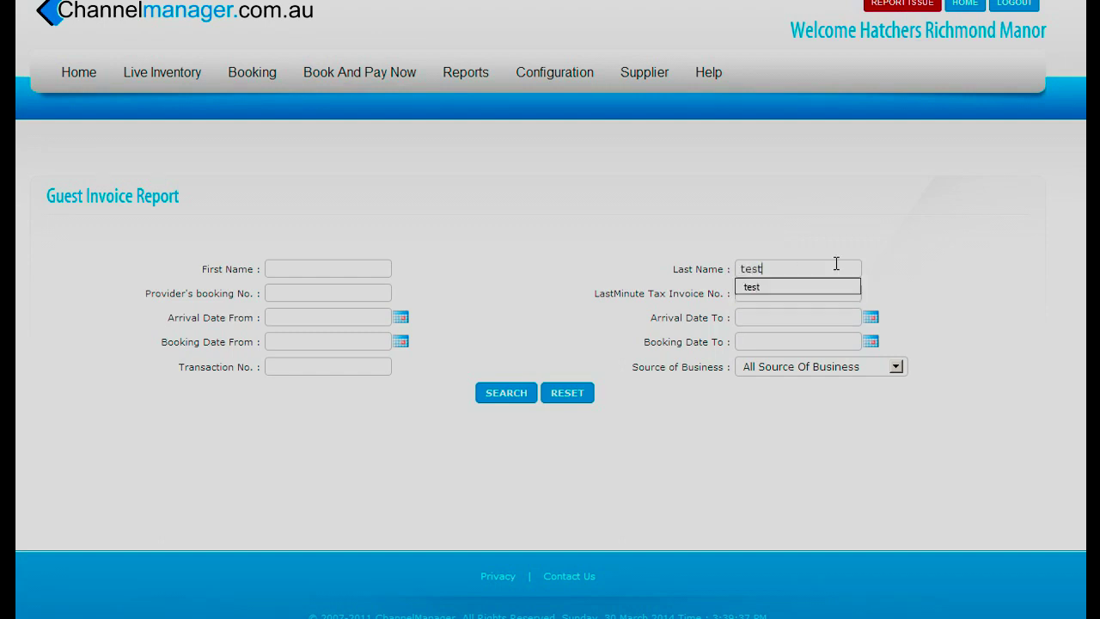
click(502, 395)
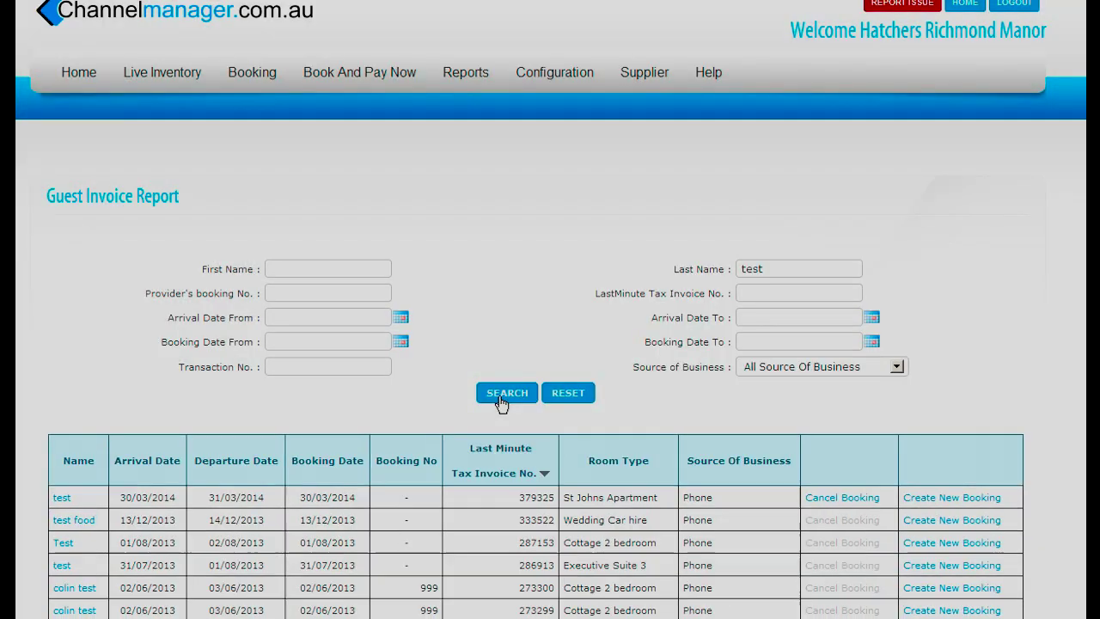
scroll(502, 404, down, 5)
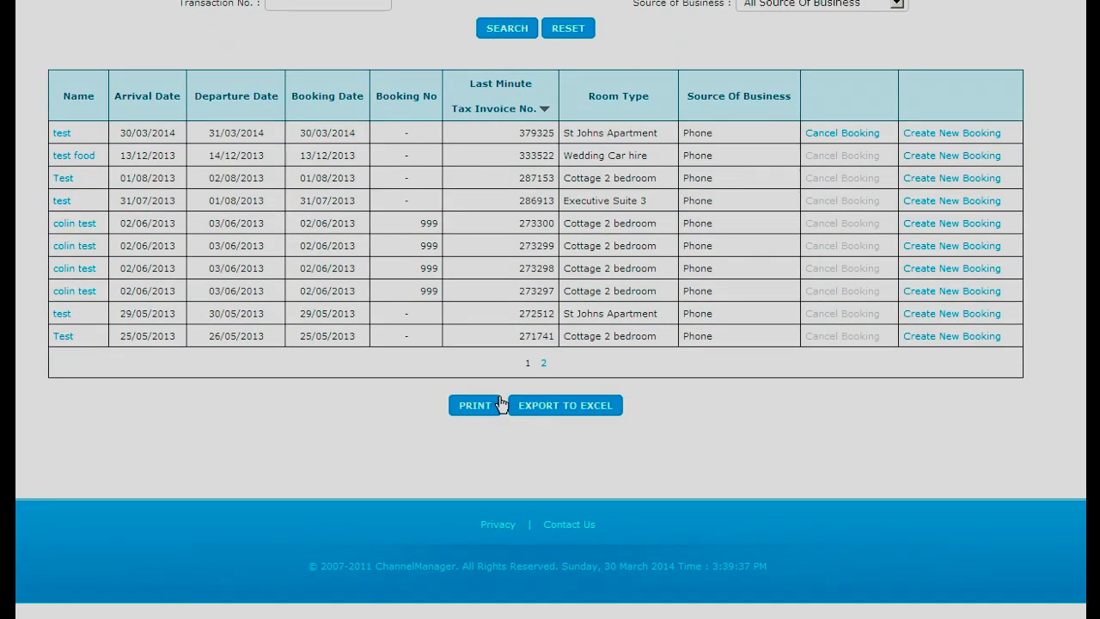
scroll(501, 404, up, 3)
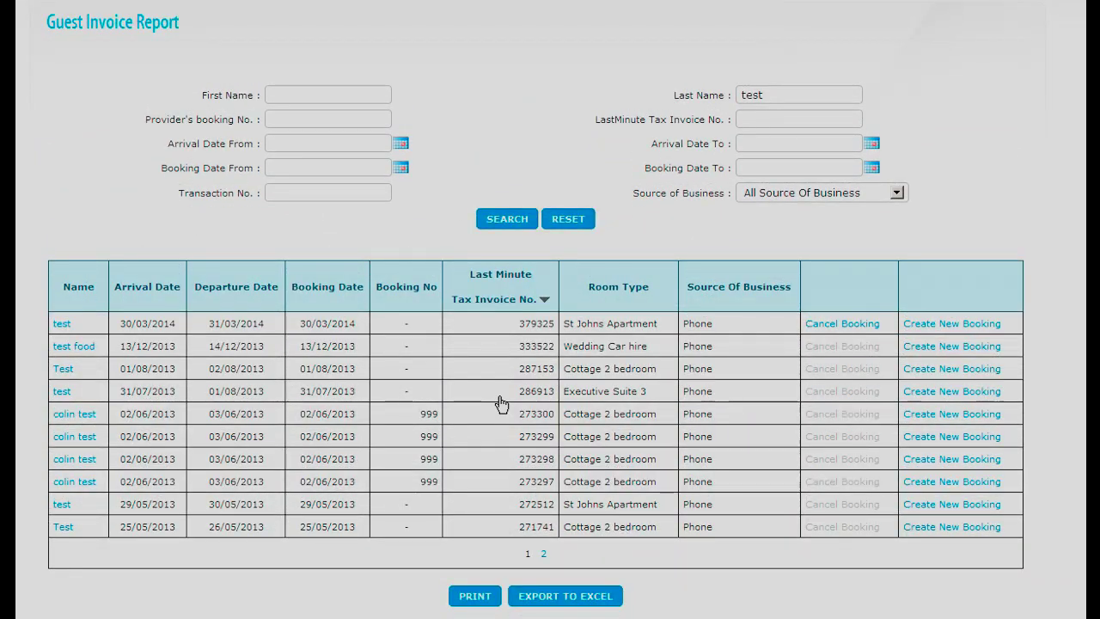
scroll(502, 404, up, 3)
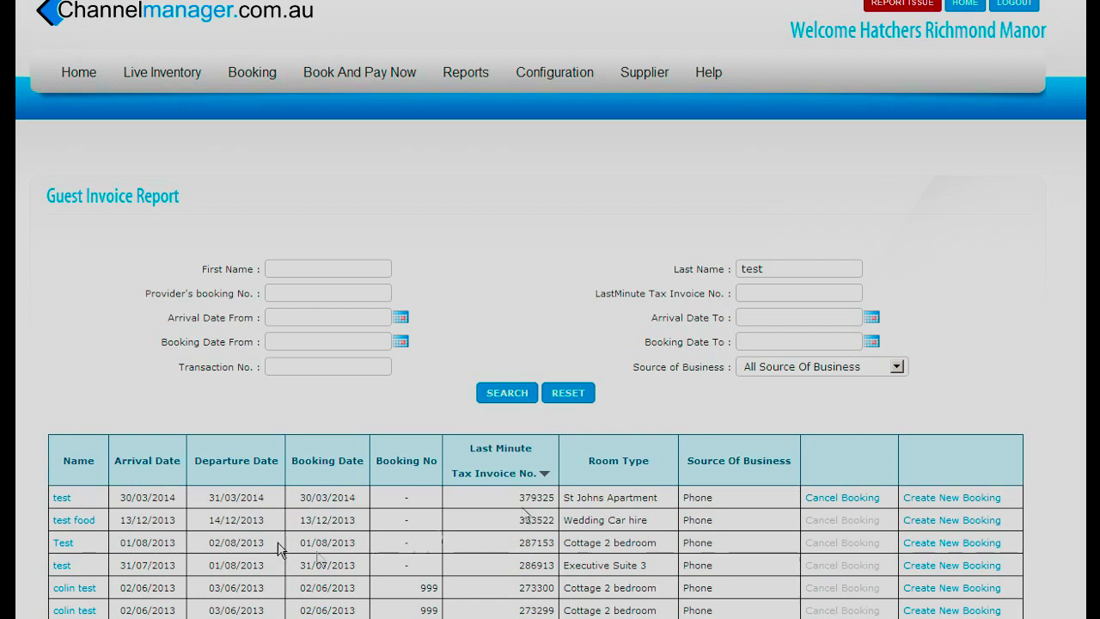
- Review the first test booking's invoice (242.00 net, 100.00 card payment), then open the Debtors List report
click(62, 500)
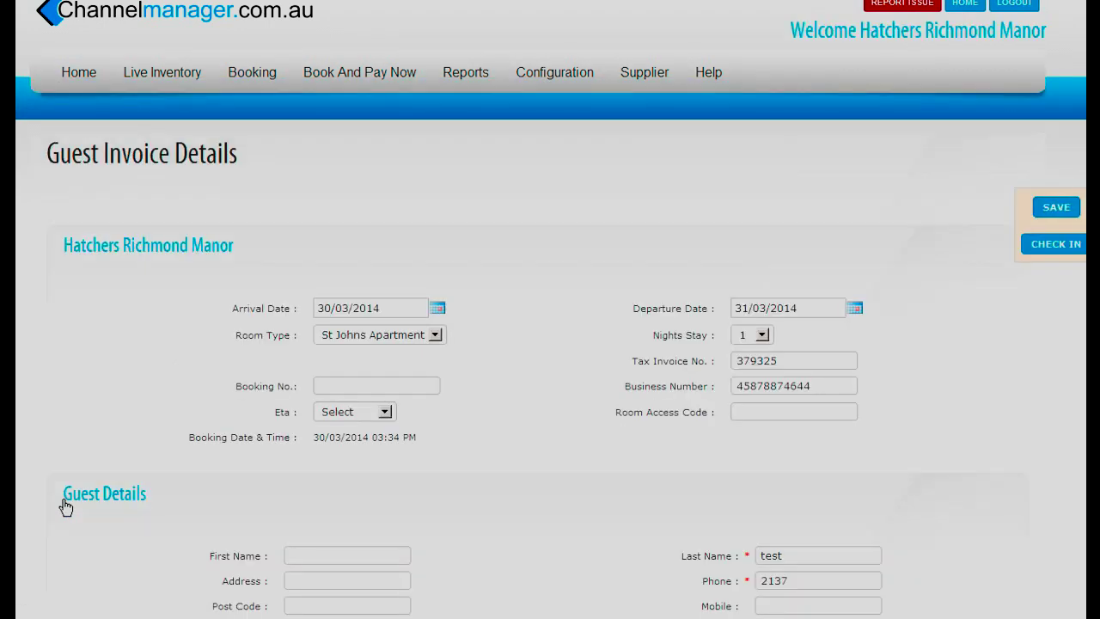
scroll(625, 484, down, 3)
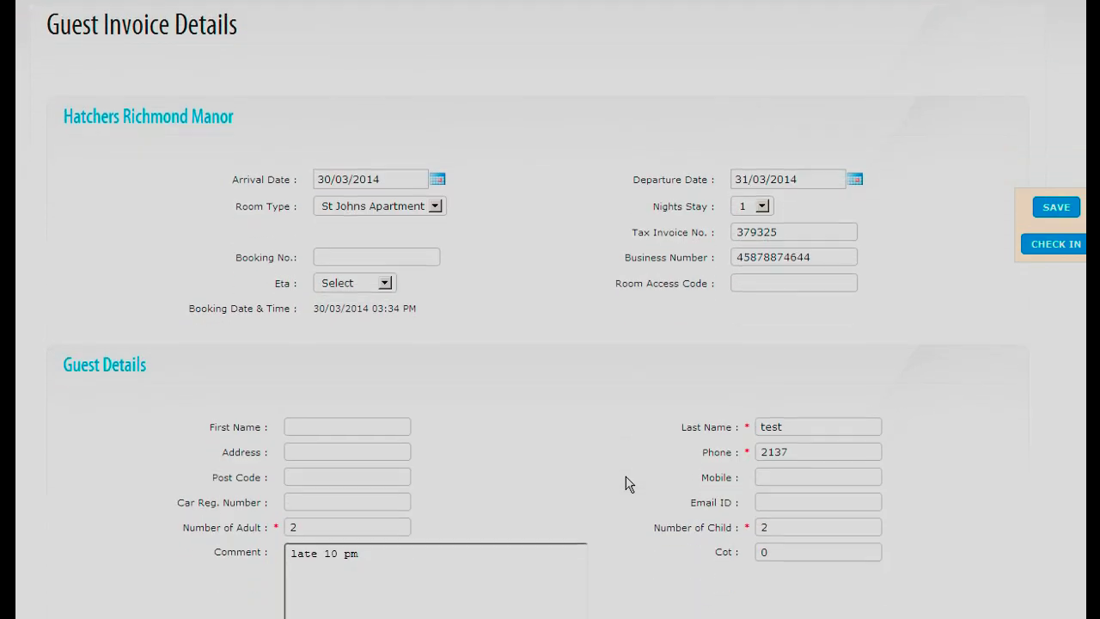
scroll(625, 484, down, 18)
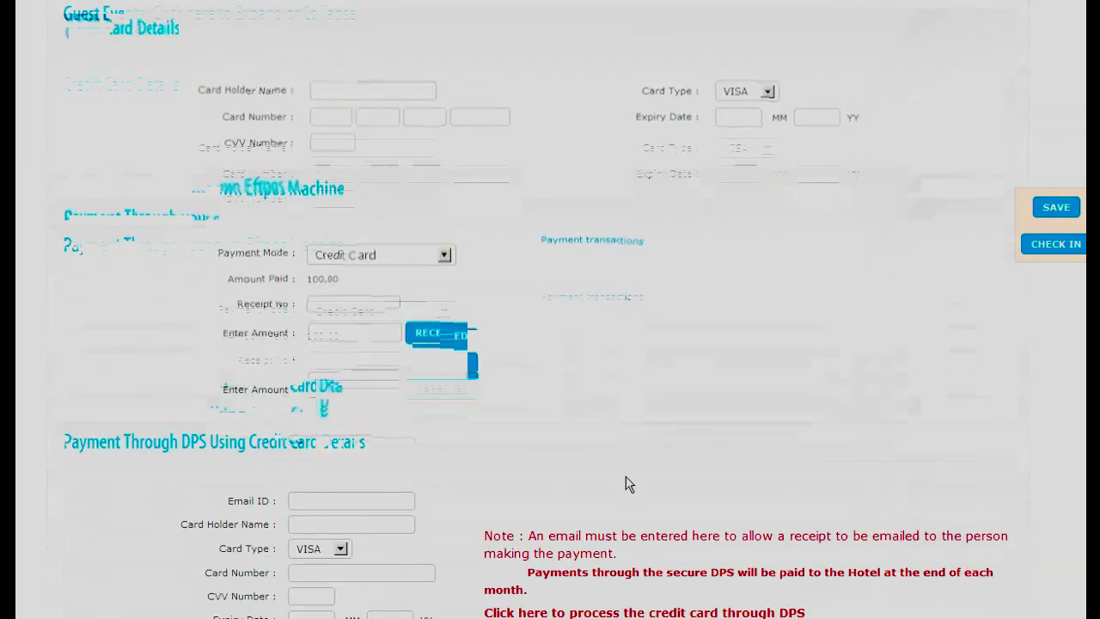
scroll(626, 484, down, 15)
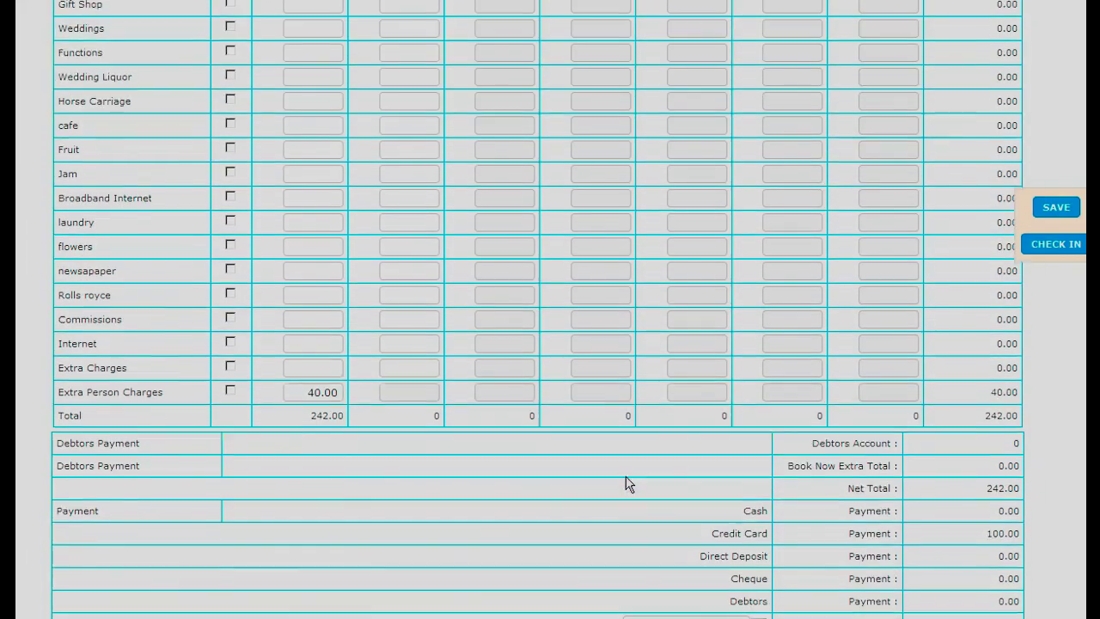
scroll(625, 484, up, 20)
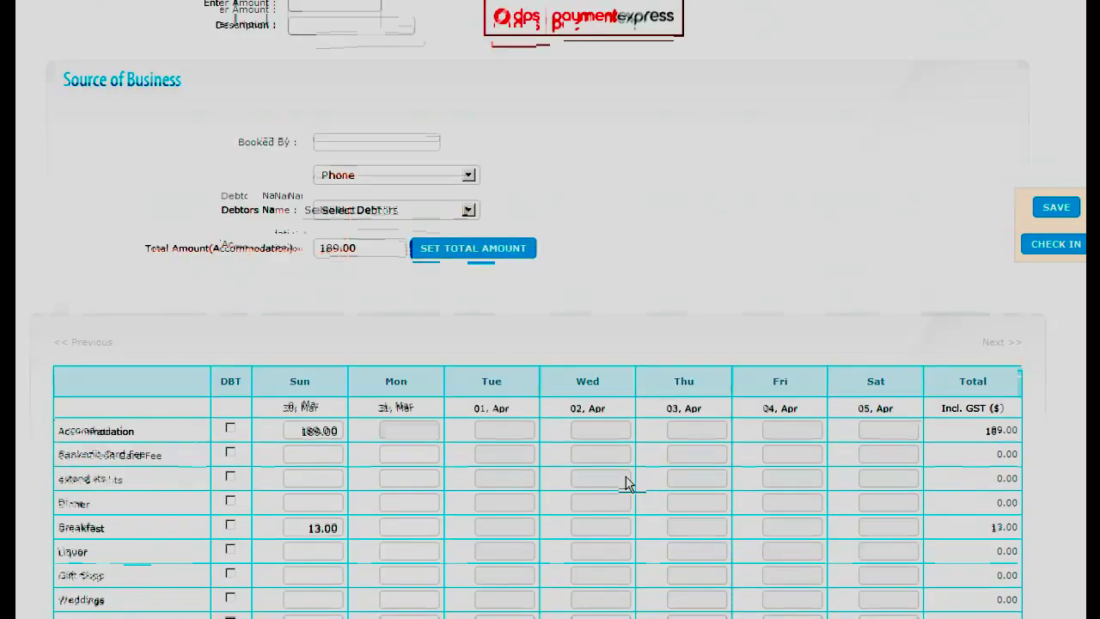
scroll(626, 483, up, 4)
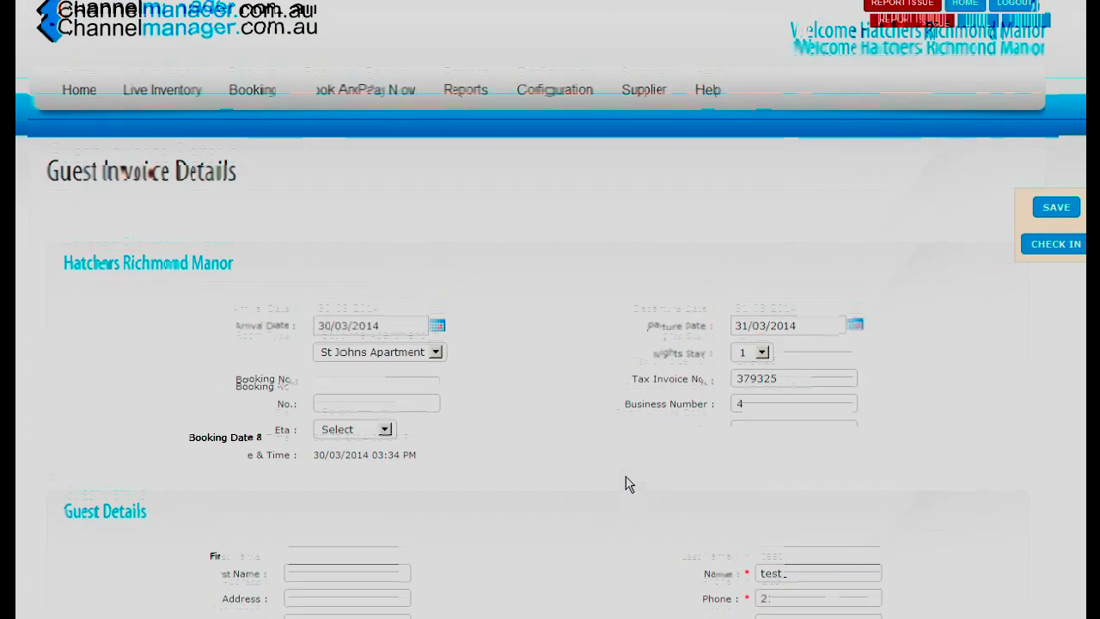
mouse_move(477, 79)
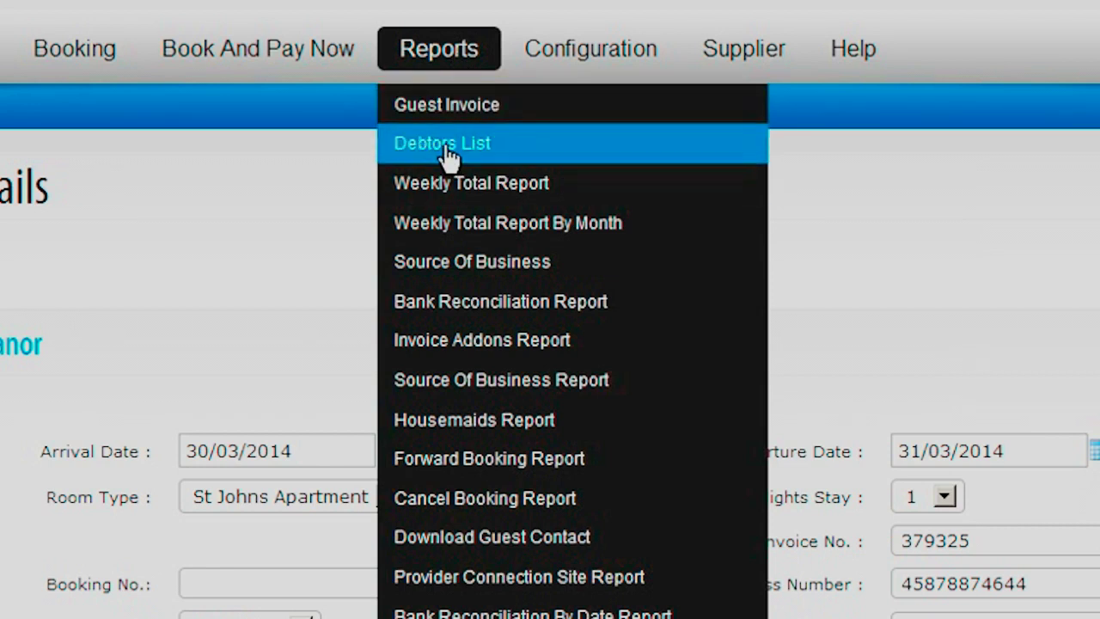
click(446, 149)
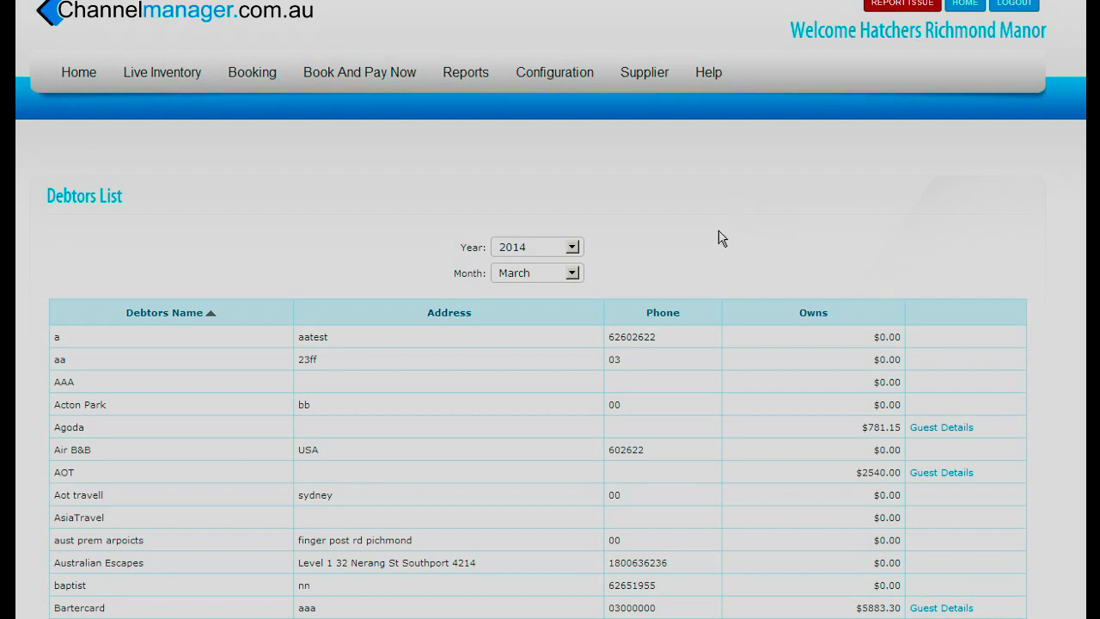
- Scroll the March 2014 Debtors List to see bbx $469.00, BookingCom $2898.00 and Expedia $2764.30
scroll(722, 238, down, 3)
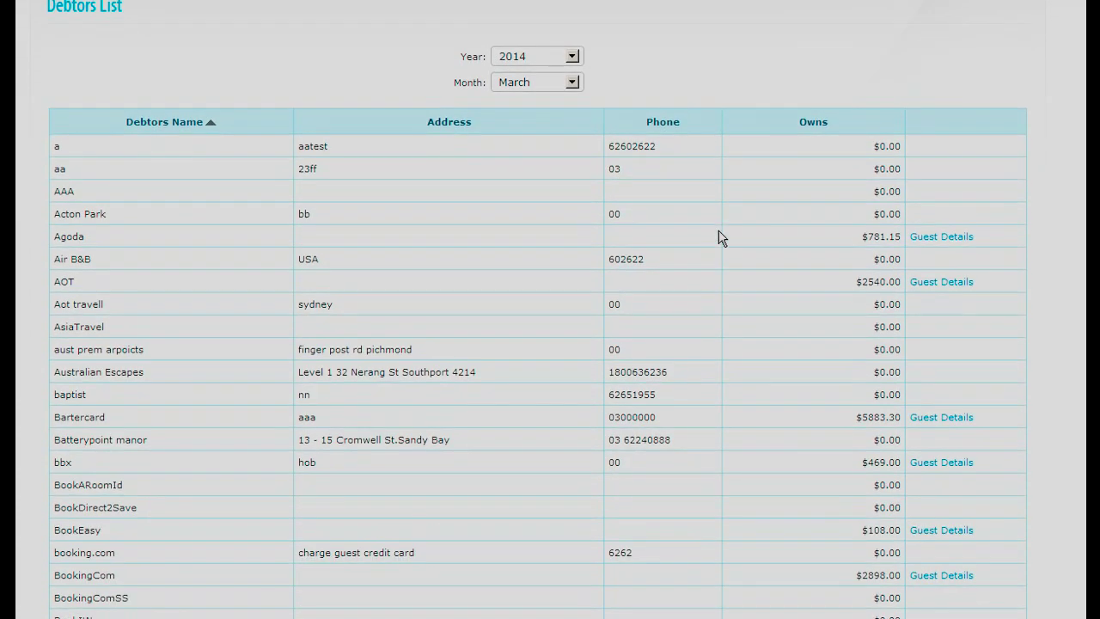
scroll(744, 288, down, 2)
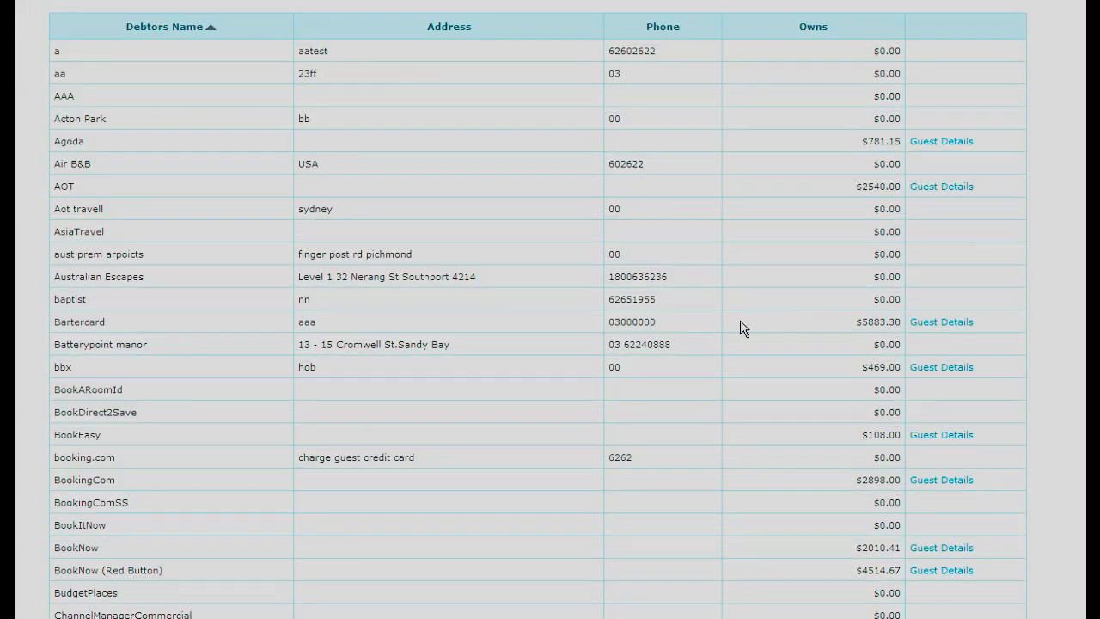
scroll(739, 429, down, 3)
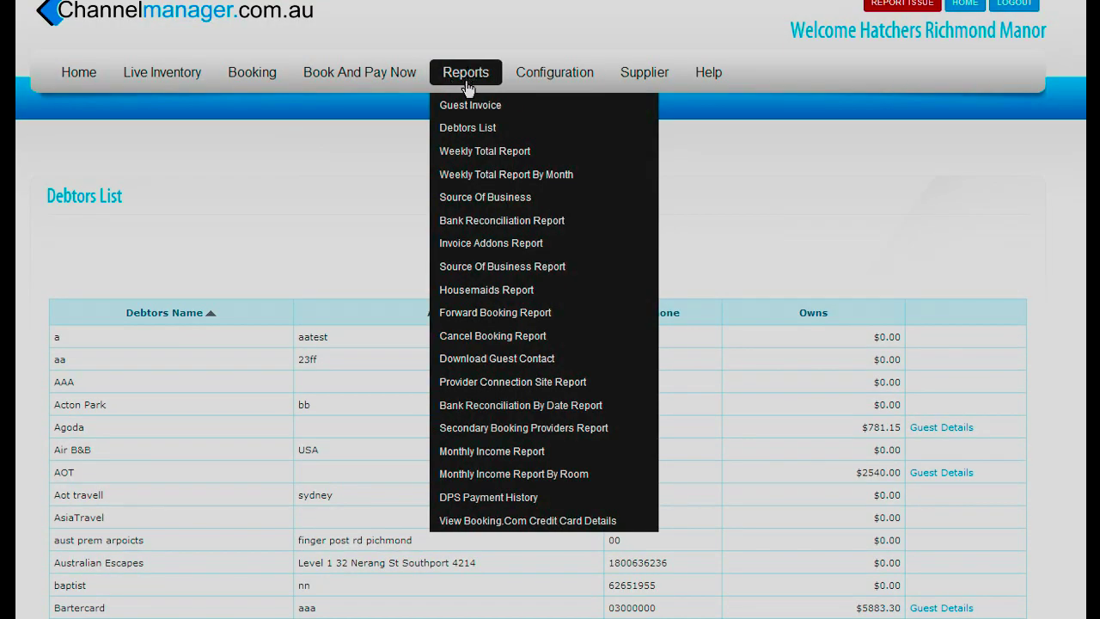
- View the March 2014 Weekly Totals report, including $40.00 Extra Person Charges on 30 Mar
click(475, 153)
scroll(475, 161, down, 10)
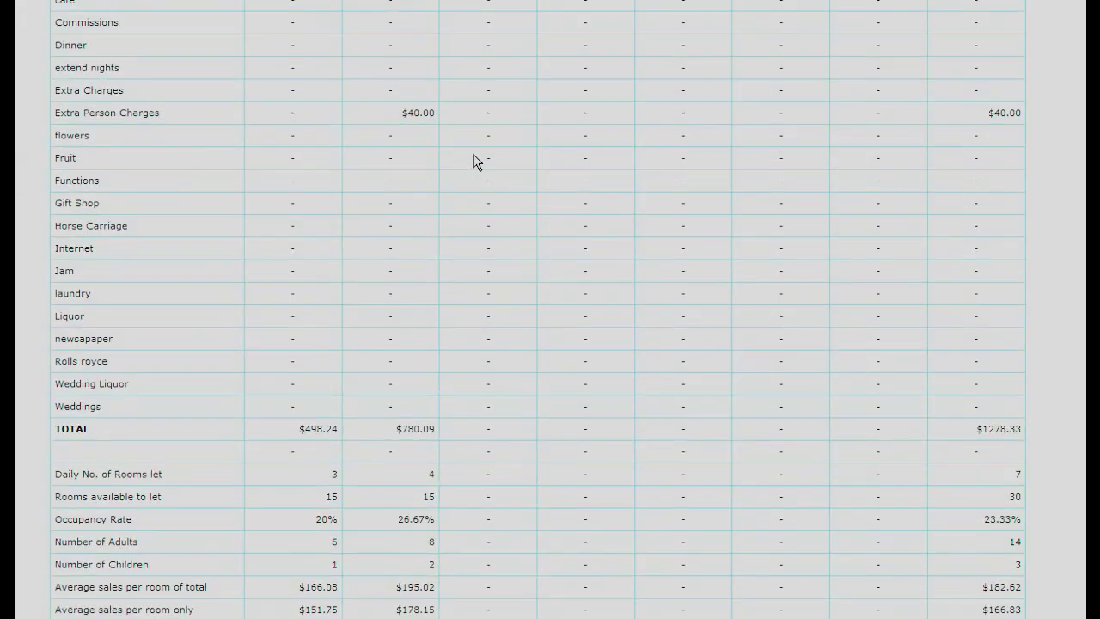
scroll(475, 162, up, 10)
mouse_move(452, 76)
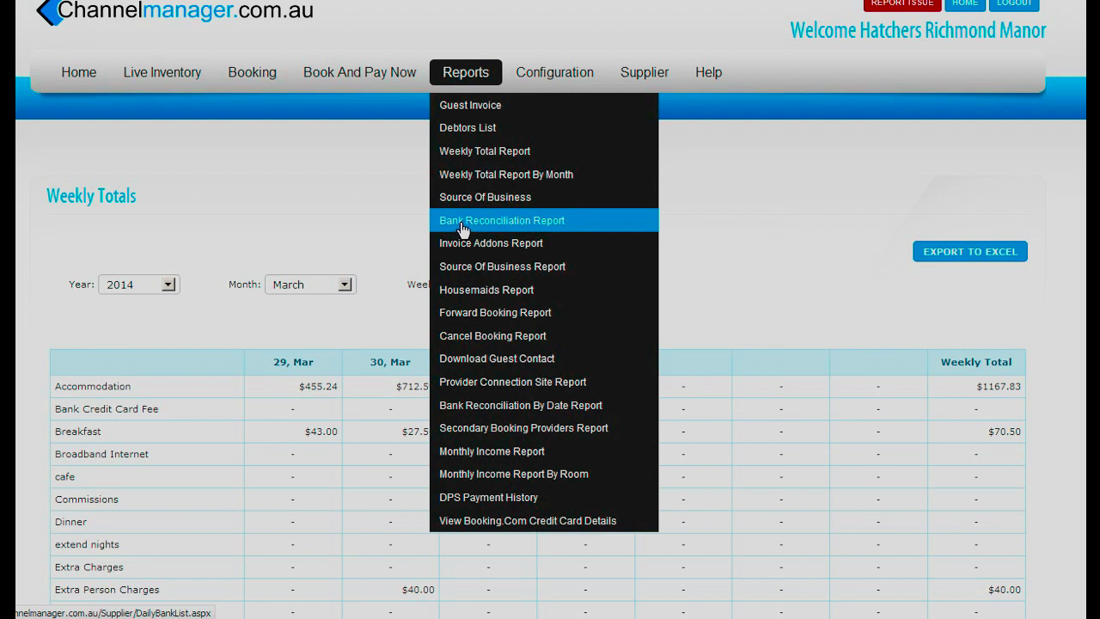
- Open the Bank Reconciliation Report and look through it
click(462, 229)
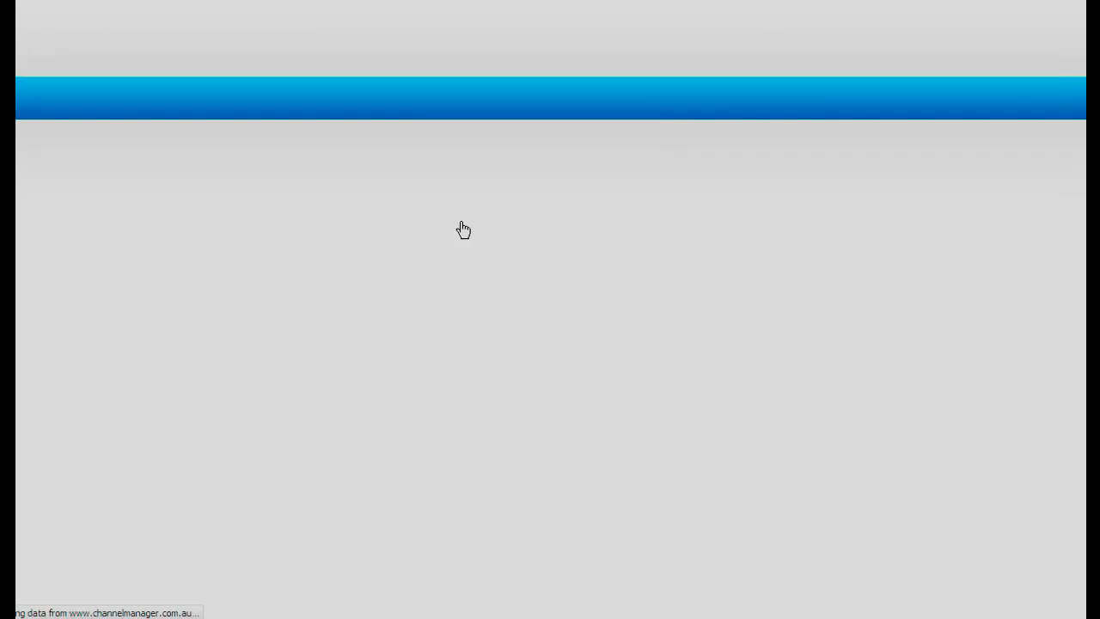
scroll(461, 221, down, 5)
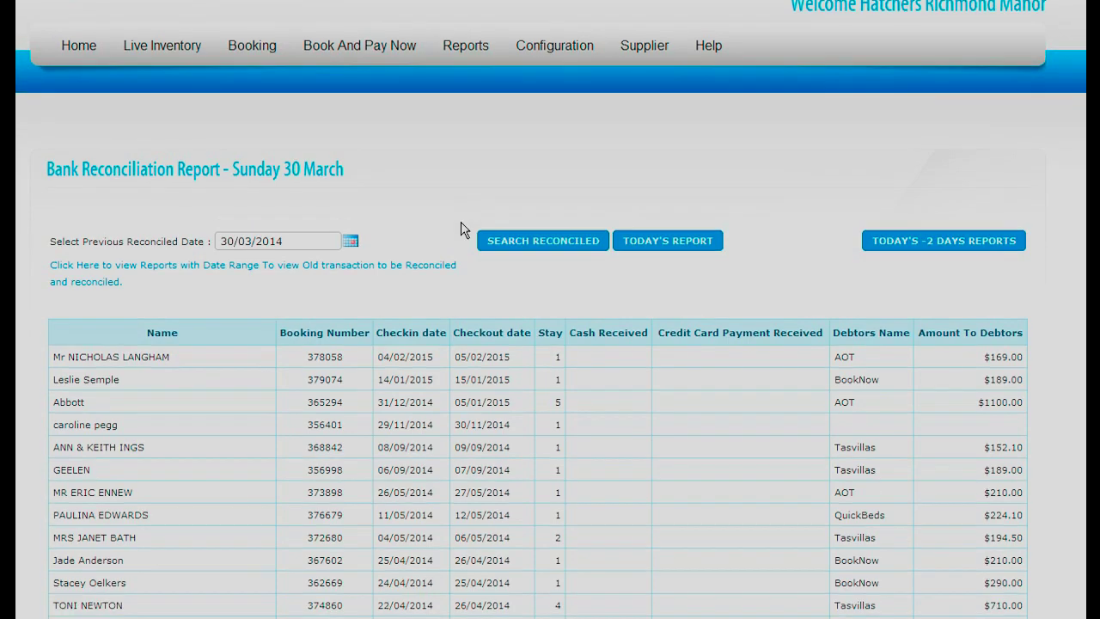
scroll(461, 221, up, 5)
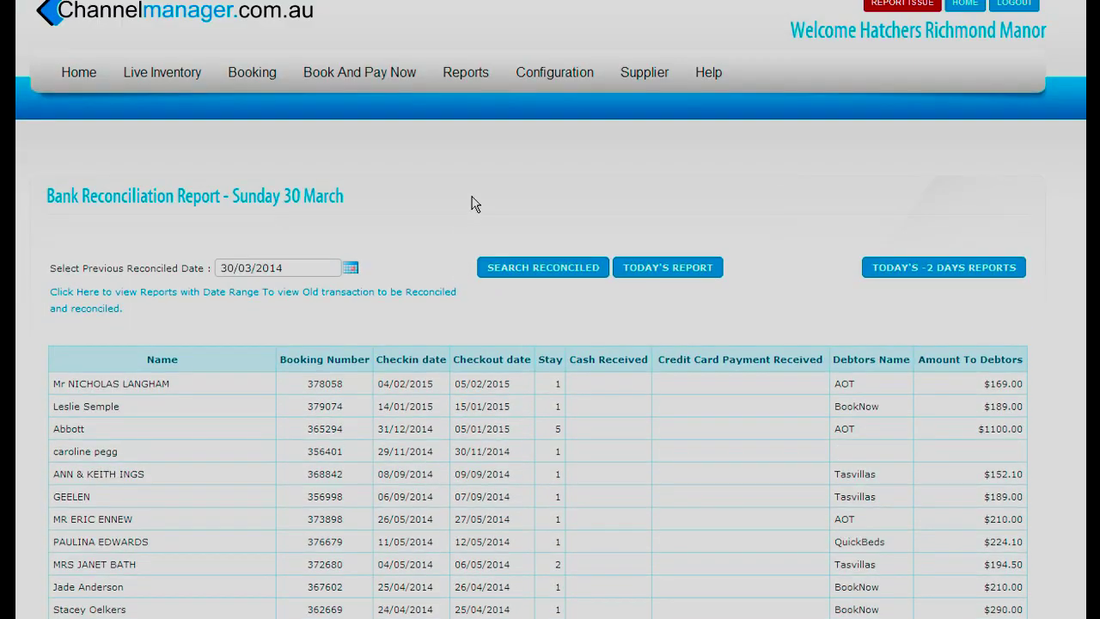
- Open the Invoice Addons Report, then go to the Invoice Addons configuration page
click(465, 72)
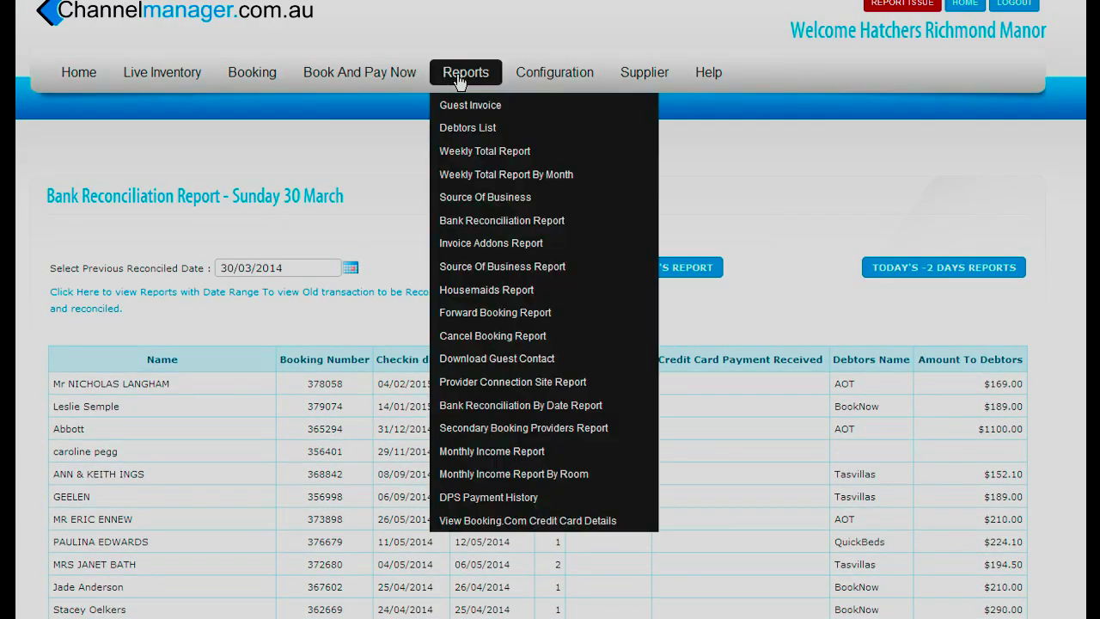
click(457, 252)
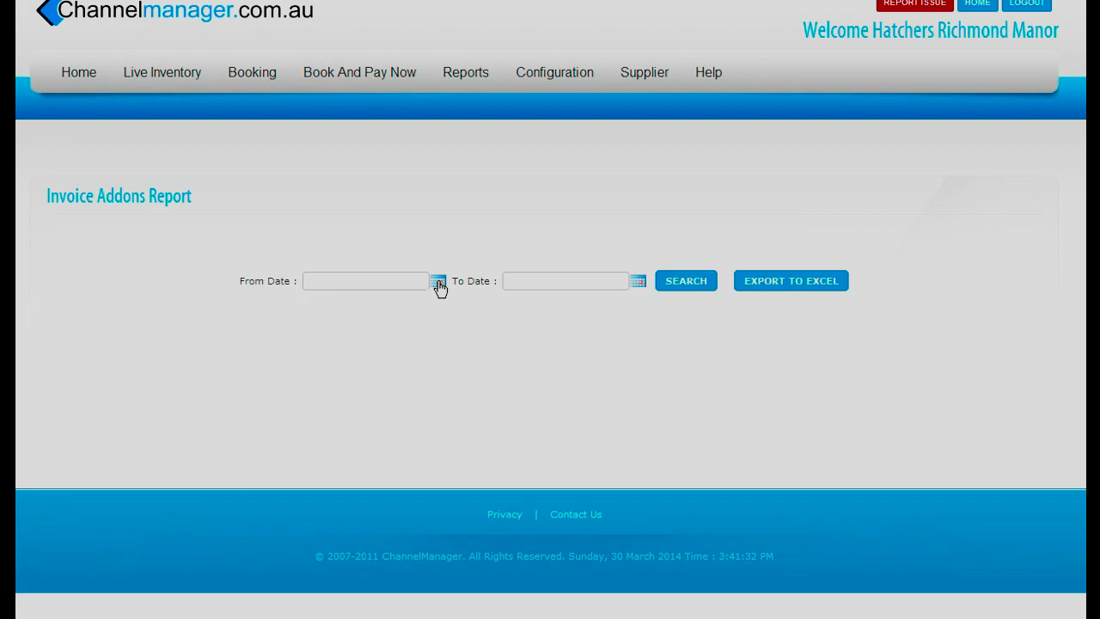
mouse_move(459, 71)
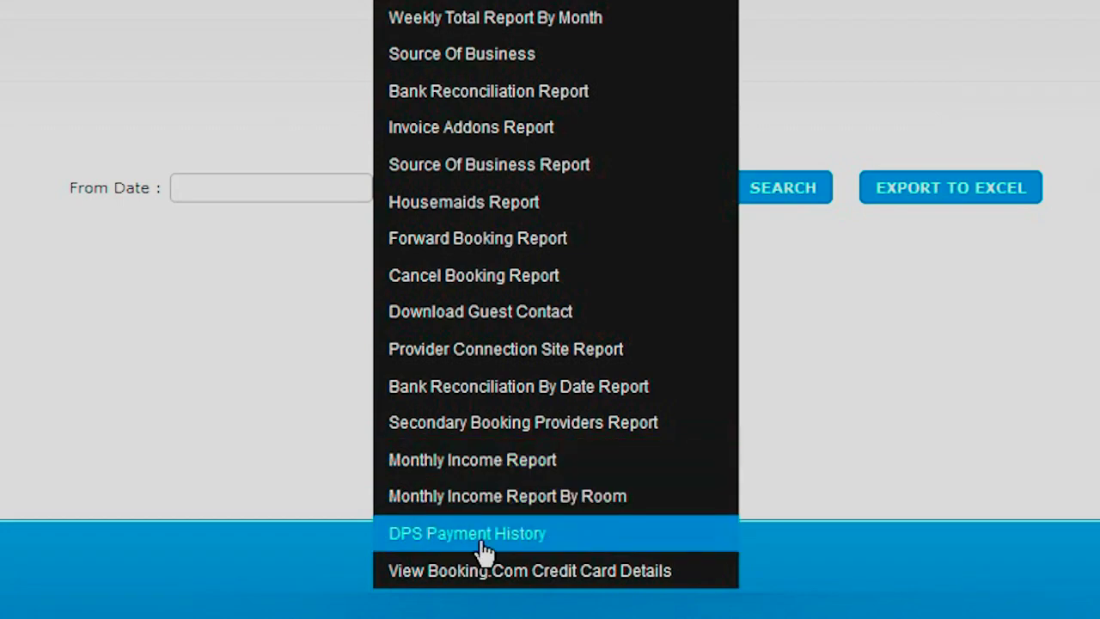
mouse_move(572, 69)
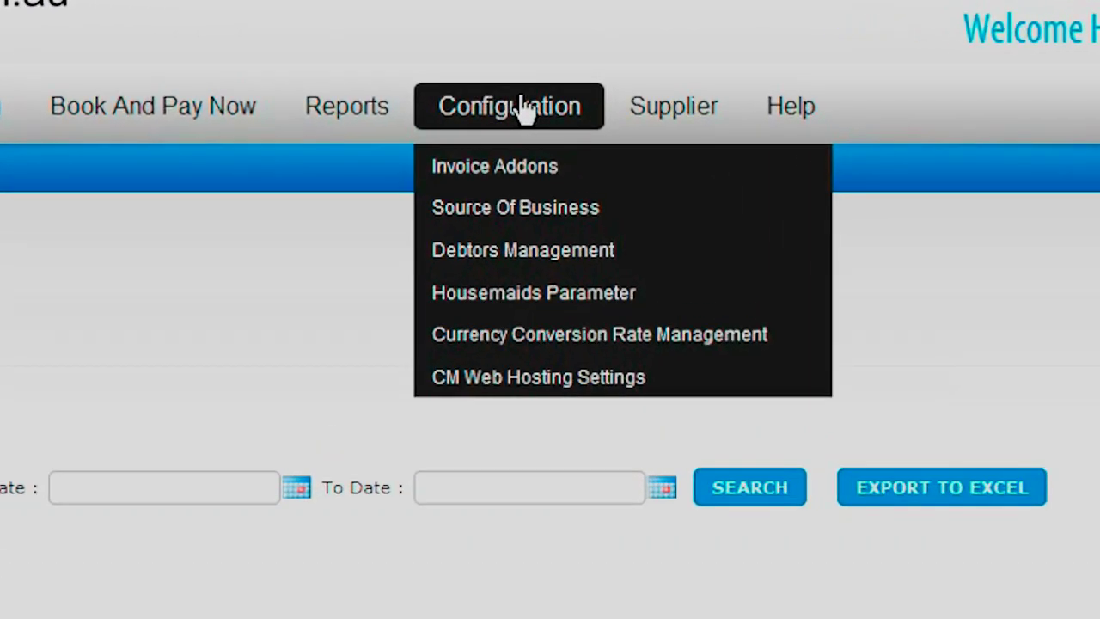
click(532, 174)
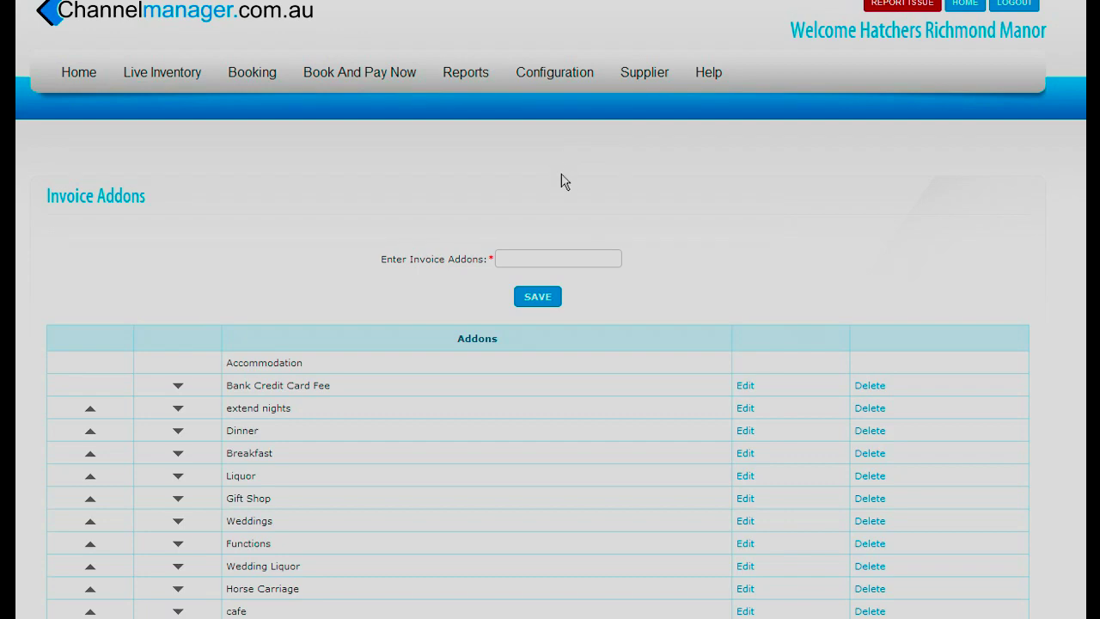
- Scroll the Invoice Addons list, from Accommodation to Wedding Liquor, Horse Carriage, Rolls royce and Commissions
scroll(561, 178, down, 2)
scroll(566, 180, down, 2)
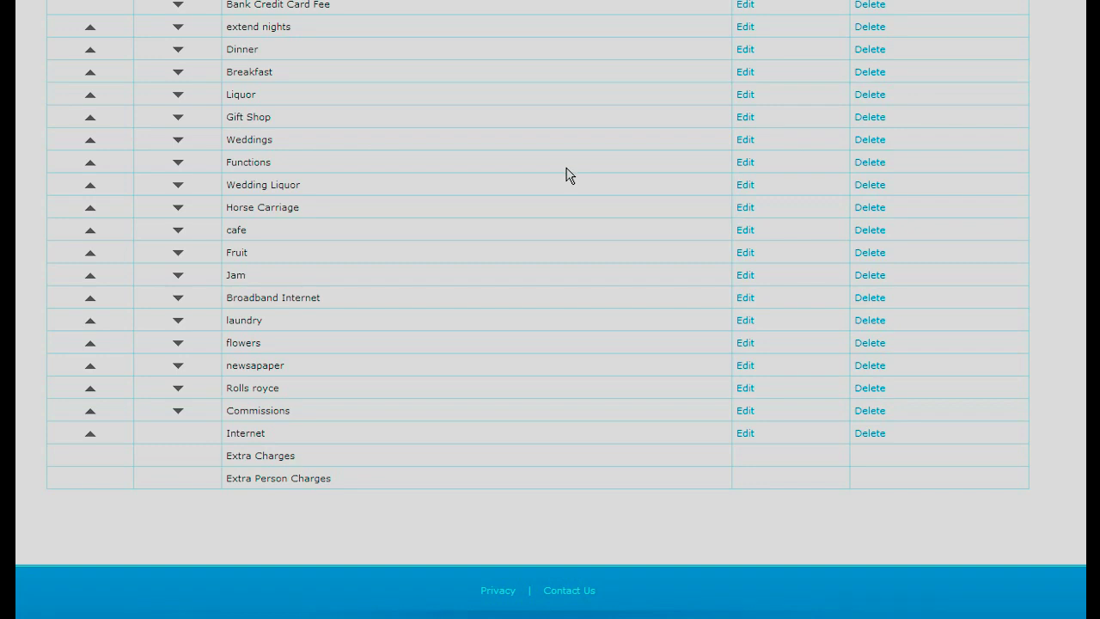
scroll(566, 176, up, 2)
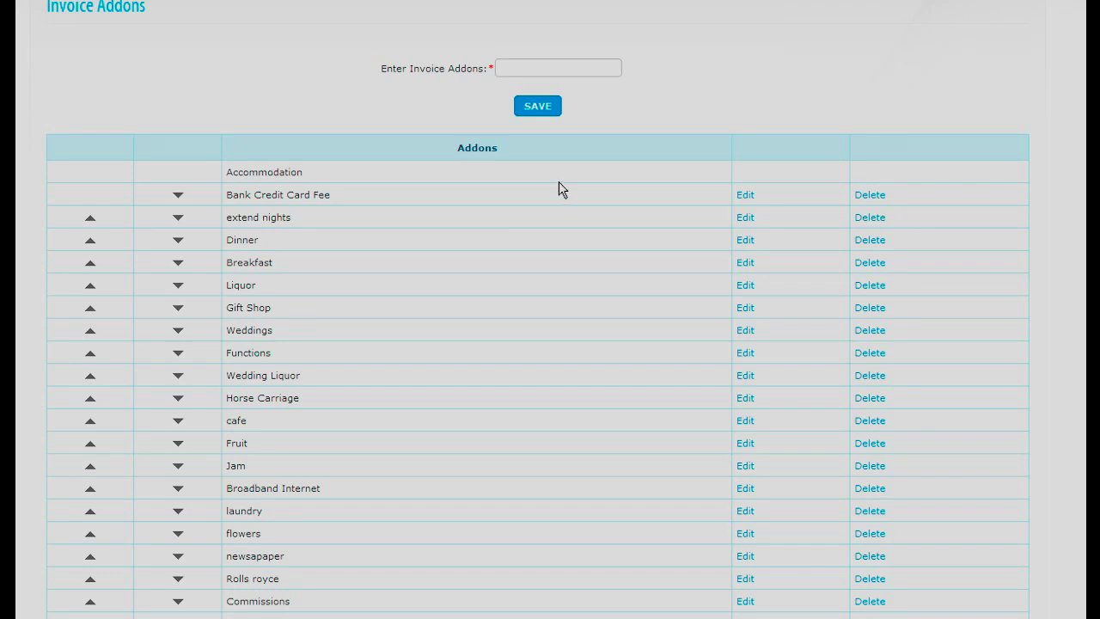
scroll(558, 190, up, 3)
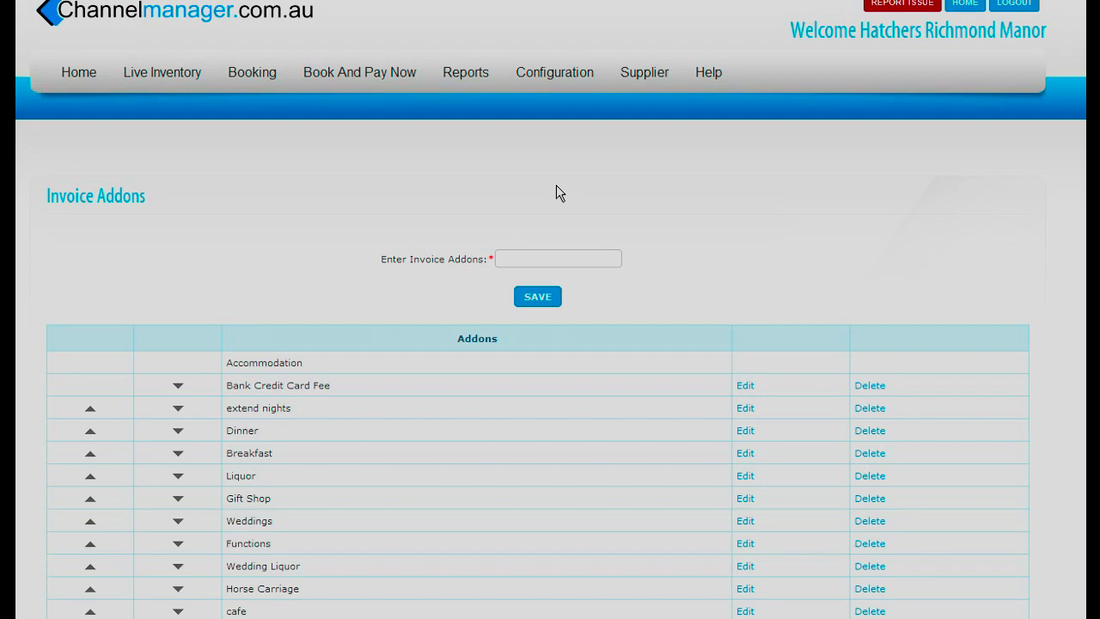
mouse_move(554, 72)
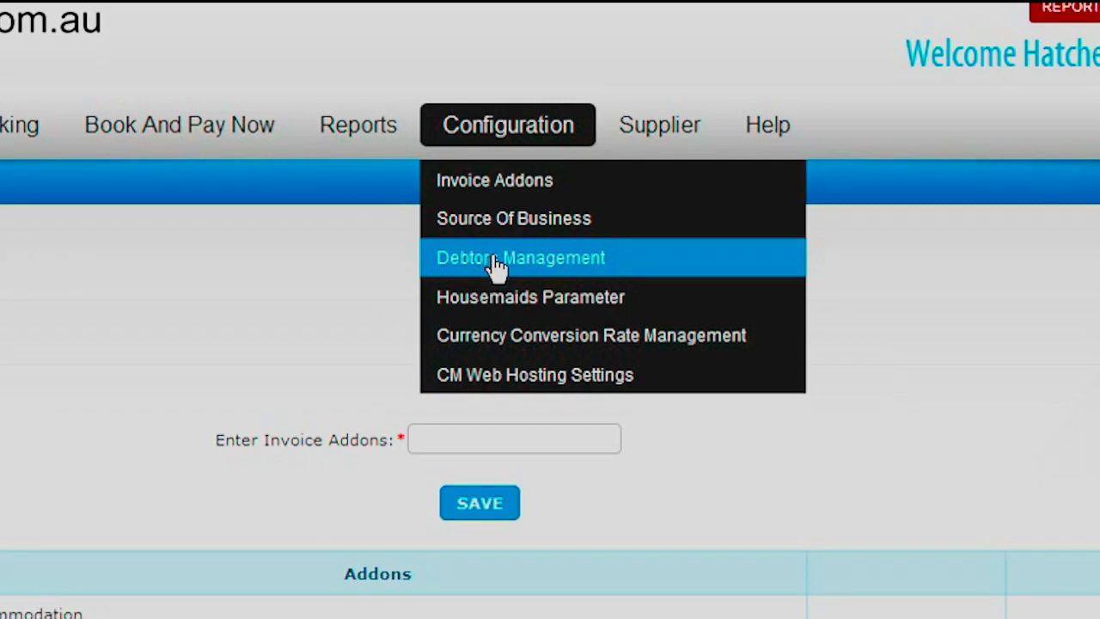
- Open Debtors Management and reveal the Book And Pay Now Settings, Extra and Voucher Key options
click(496, 268)
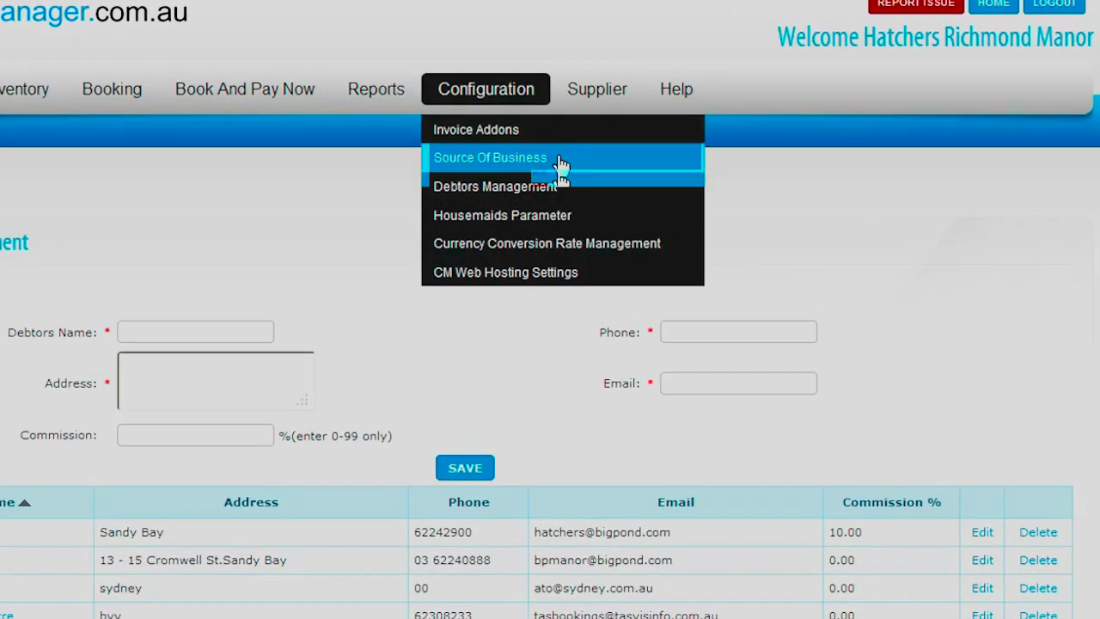
mouse_move(639, 79)
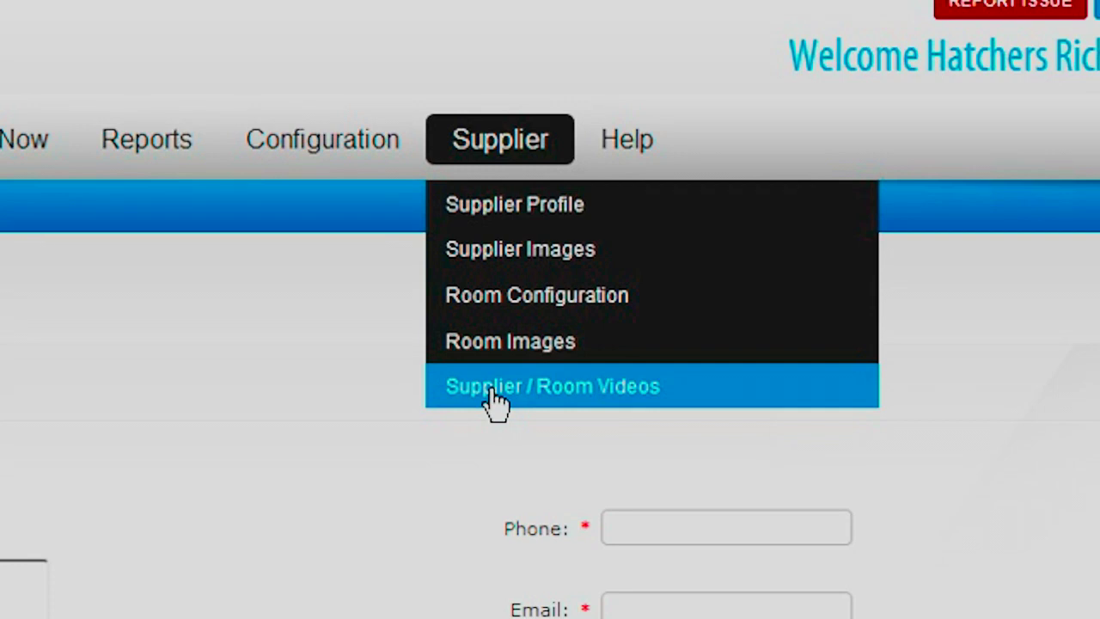
mouse_move(628, 167)
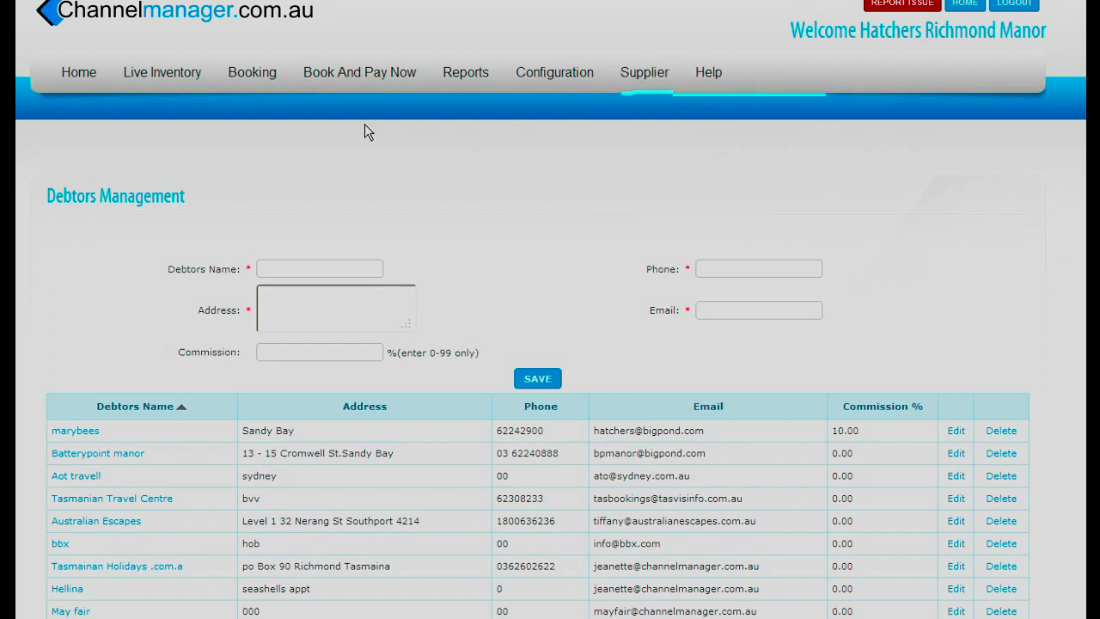
mouse_move(369, 79)
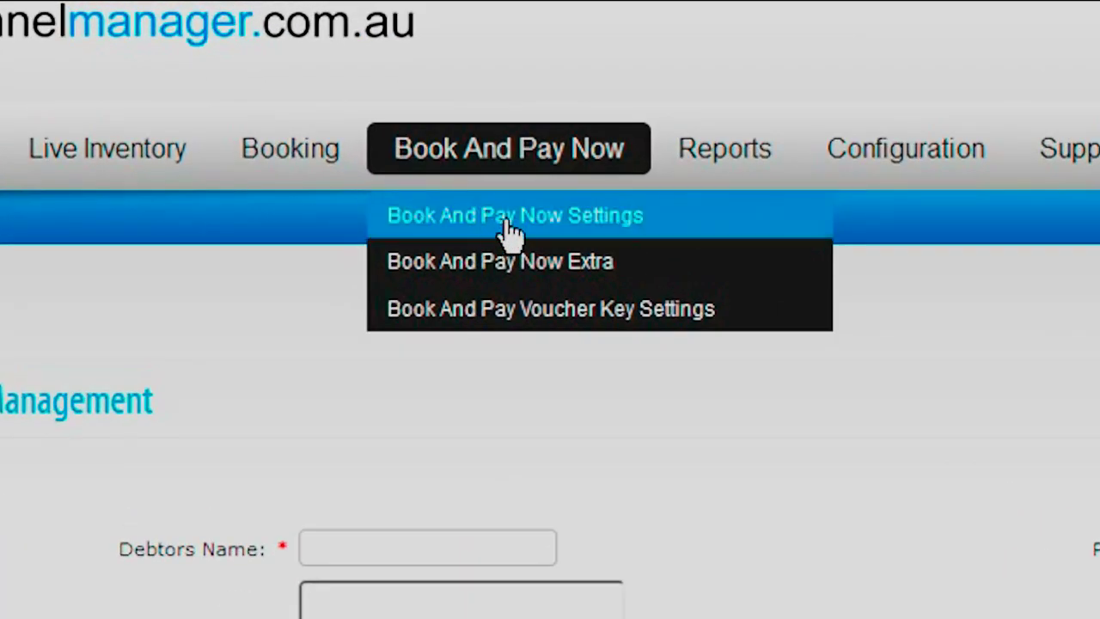
- Open Hatchers Richmond Manor's public Book & Pay page and enlarge the first property photo
click(508, 222)
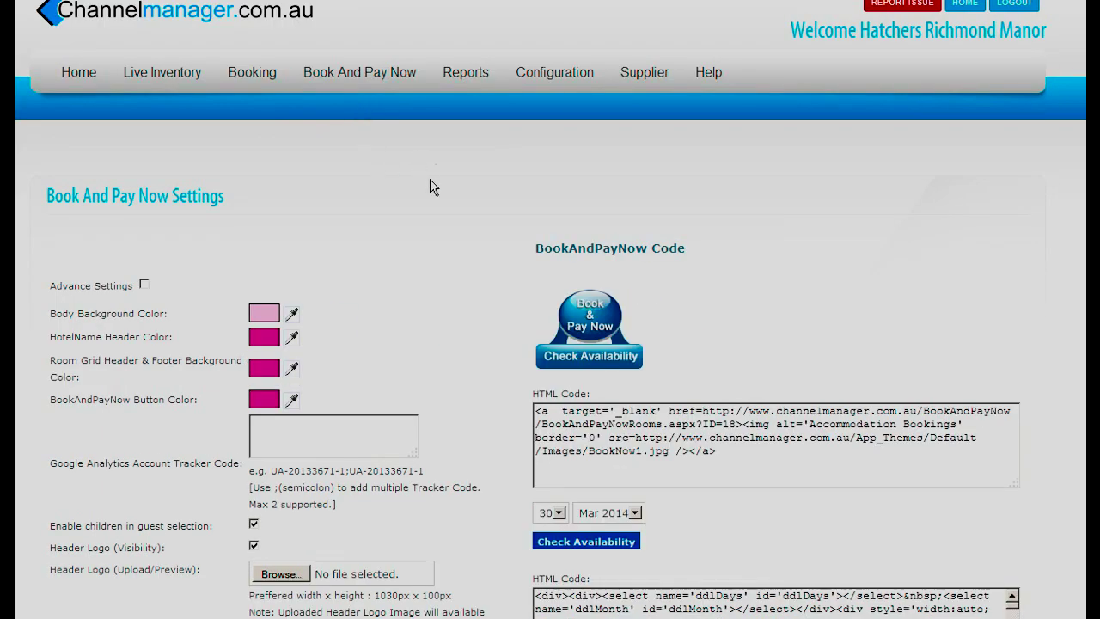
click(597, 333)
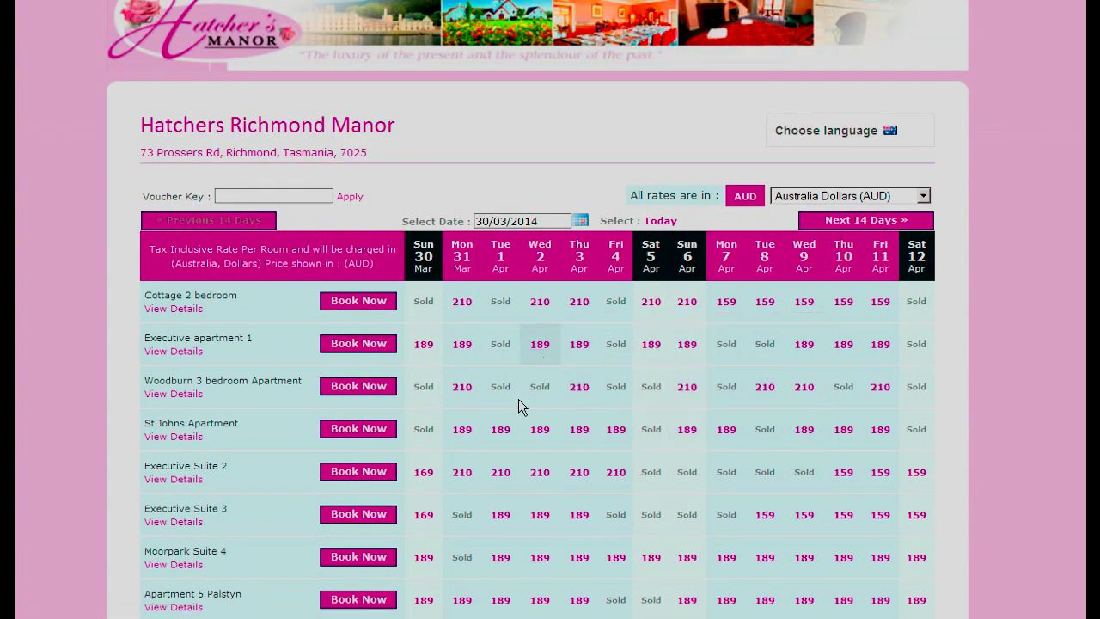
scroll(576, 397, down, 6)
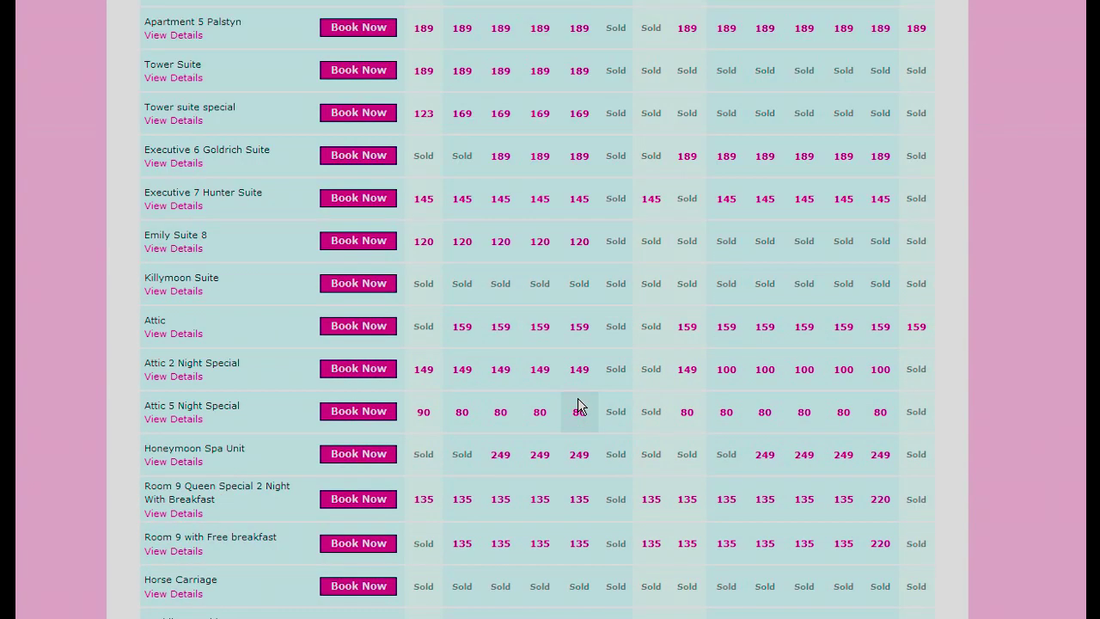
scroll(578, 404, down, 4)
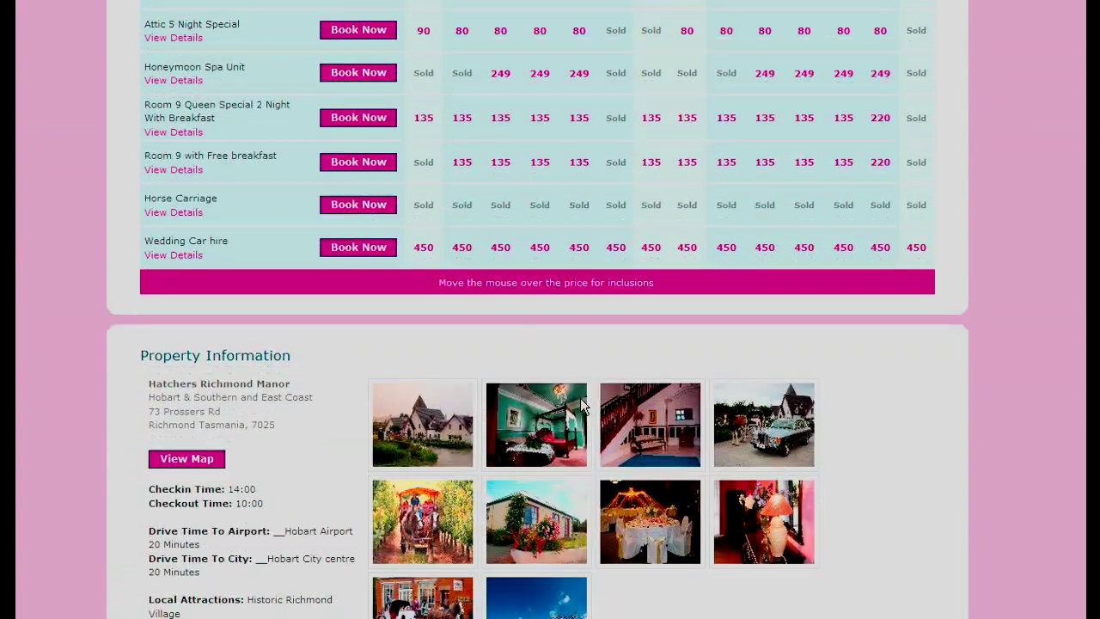
scroll(580, 398, down, 2)
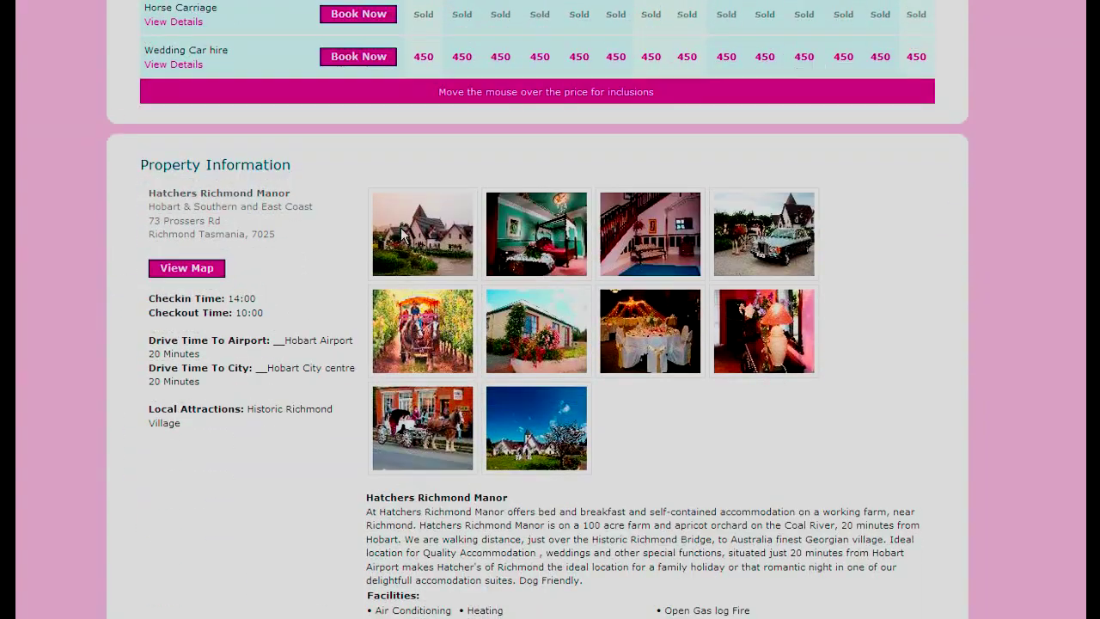
click(403, 234)
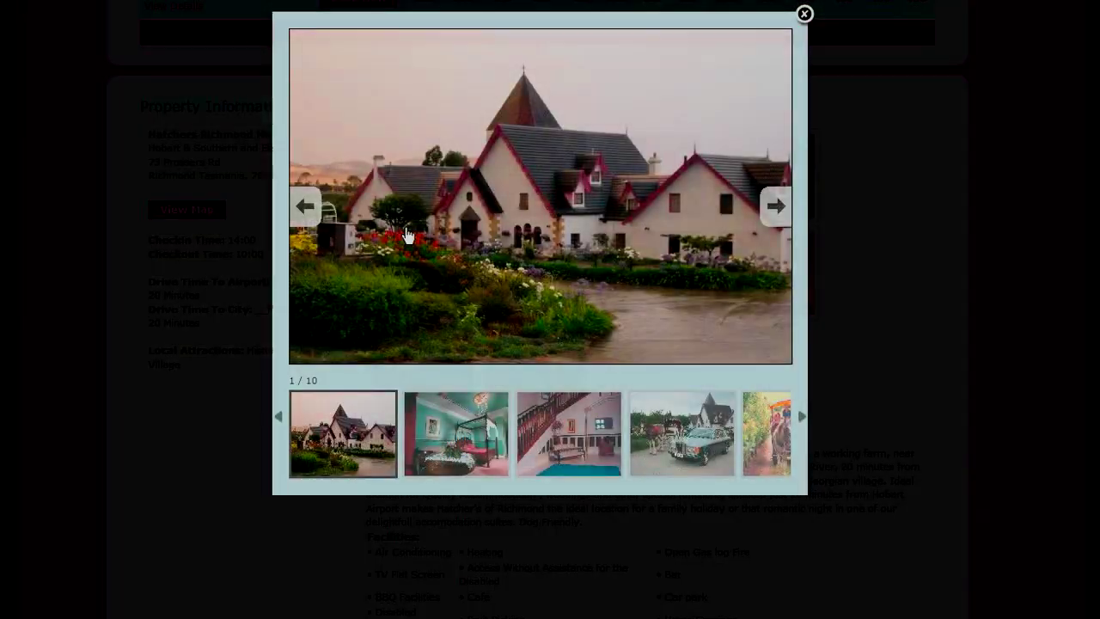
- Page through the property photos to the banquet table image, then start booking the Cottage 2 bedroom
click(776, 208)
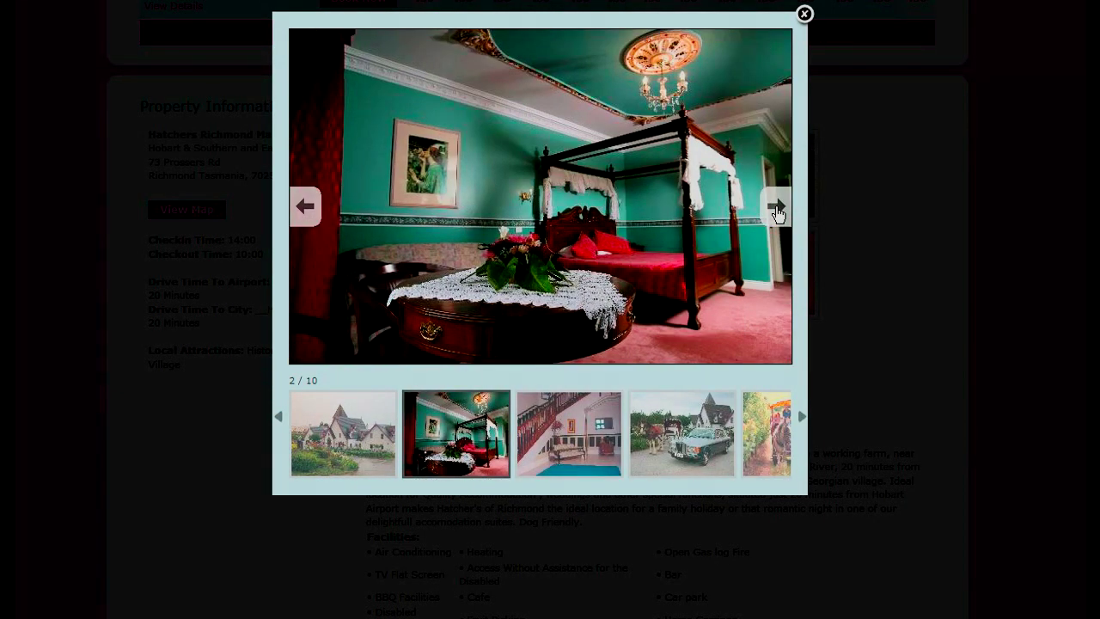
click(776, 209)
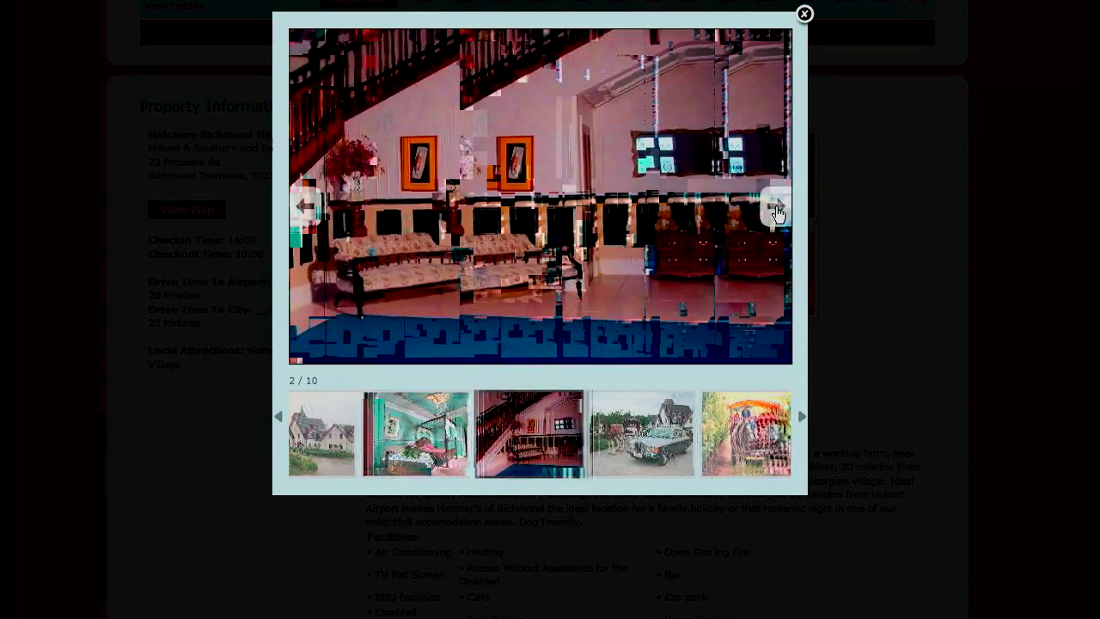
click(776, 209)
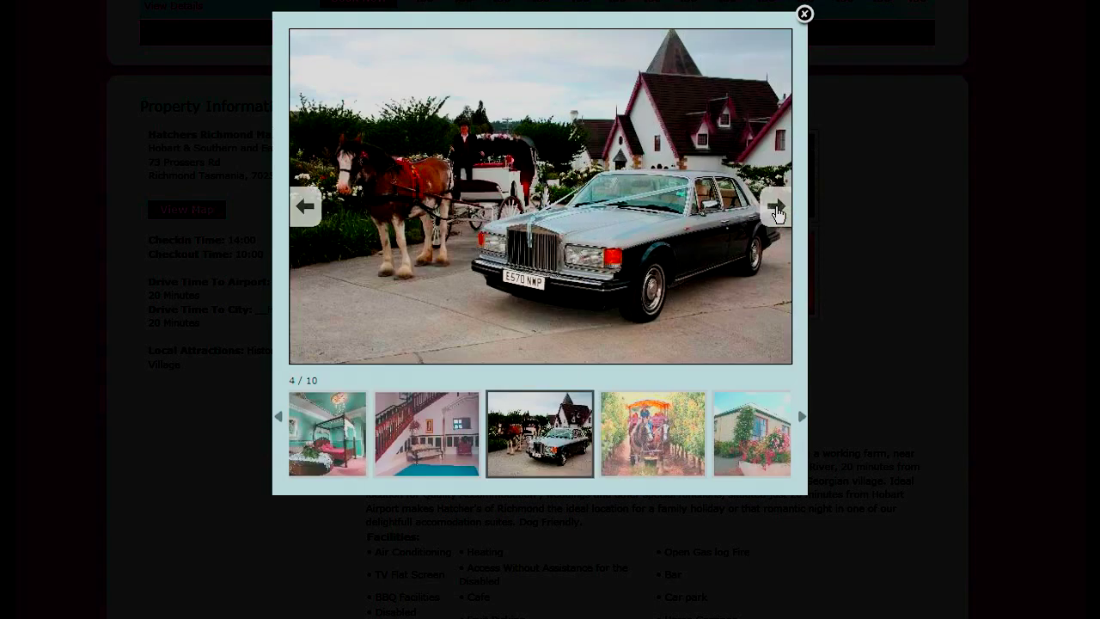
click(776, 209)
click(776, 211)
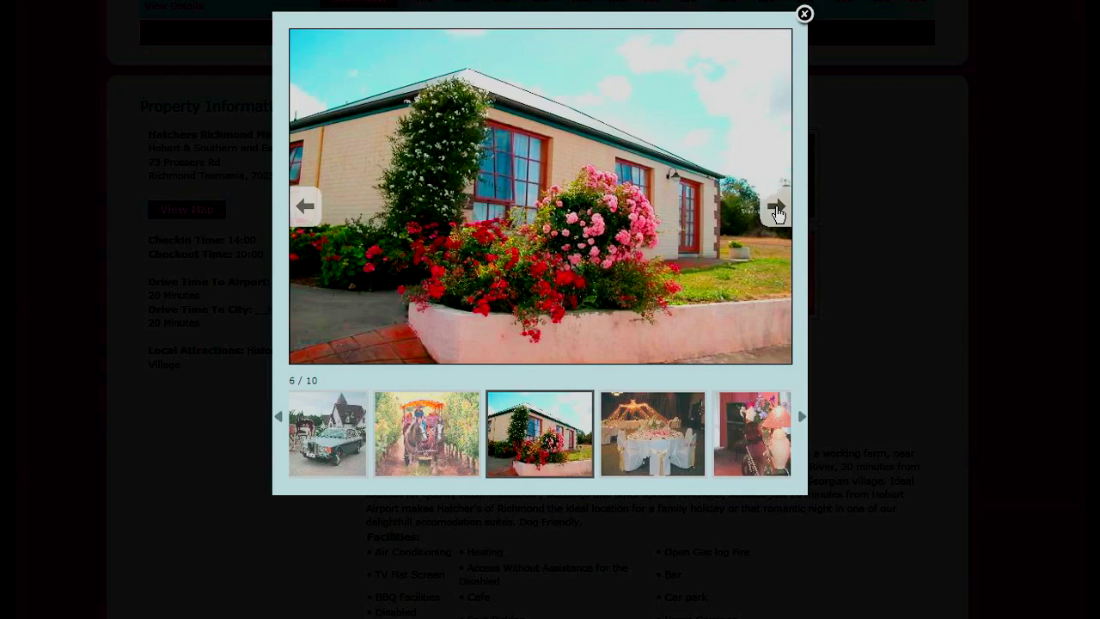
click(776, 211)
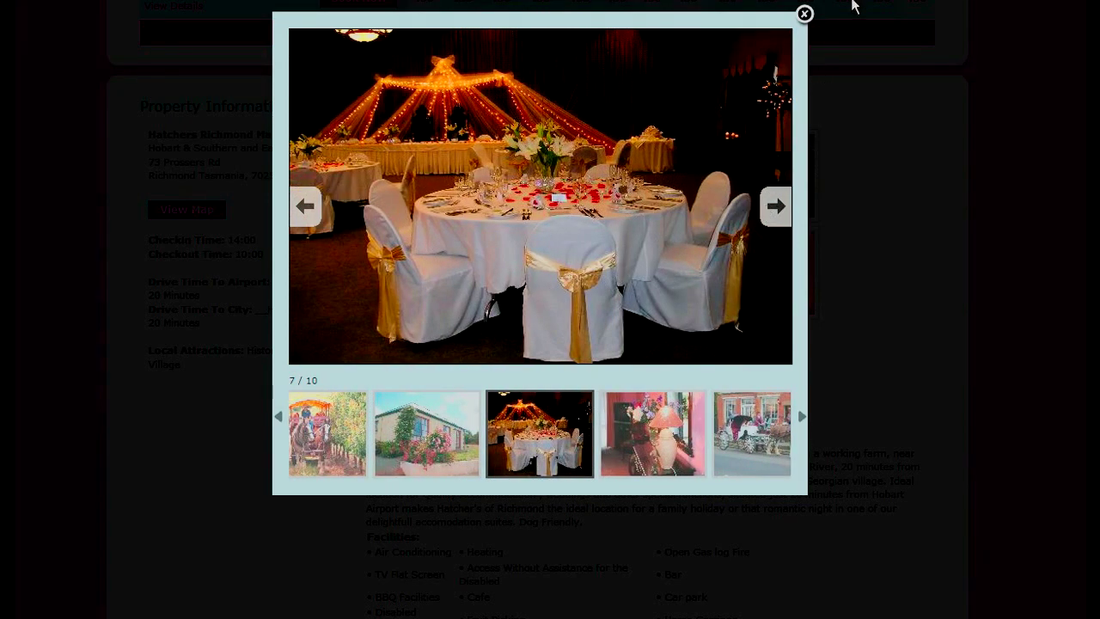
click(804, 14)
scroll(741, 200, down, 9)
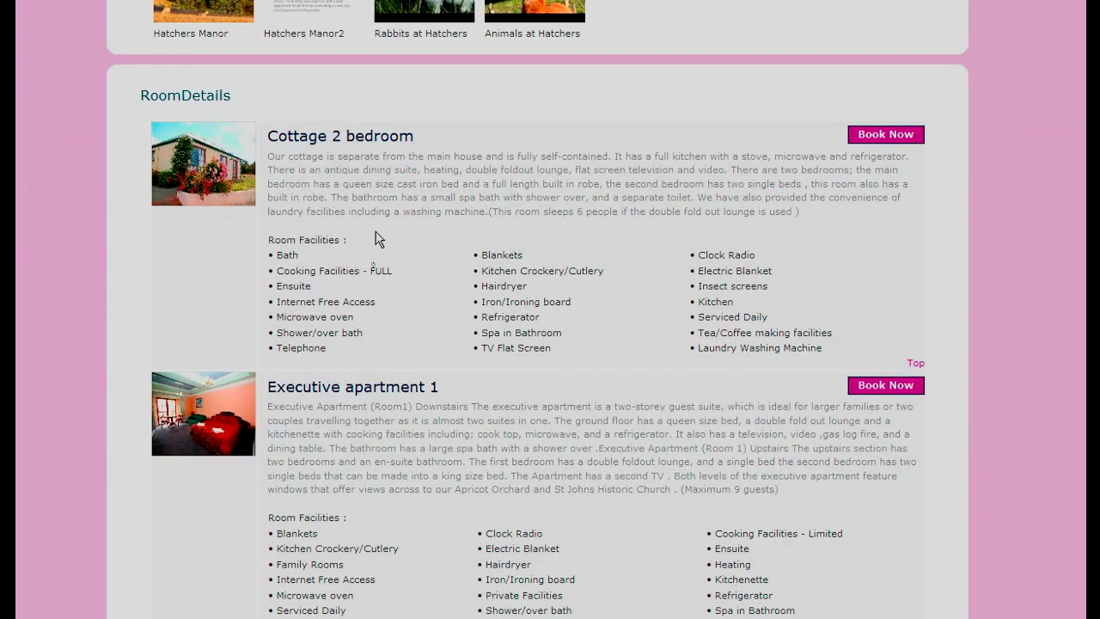
click(873, 141)
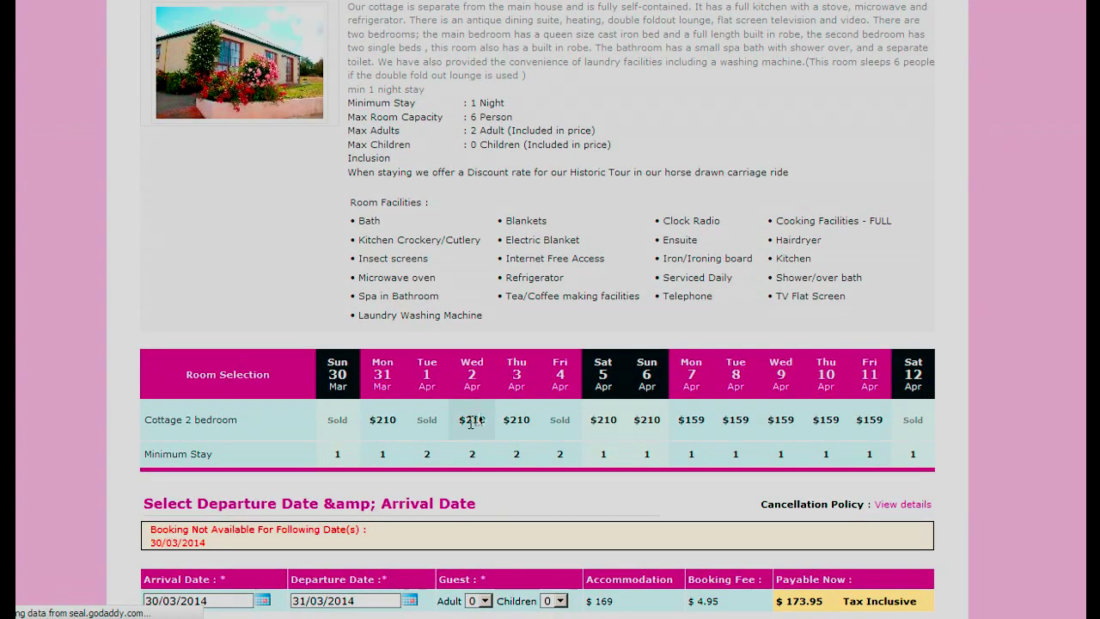
- Set the Cottage 2 bedroom stay date with 2 adults and 2 children
scroll(344, 481, down, 1)
click(264, 507)
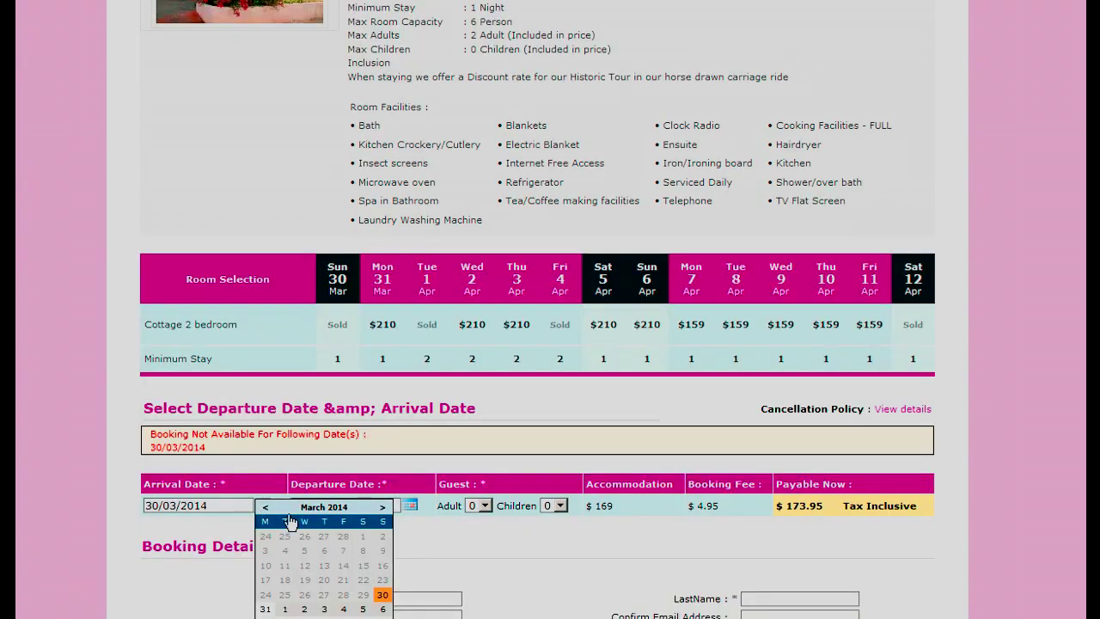
click(518, 560)
click(484, 505)
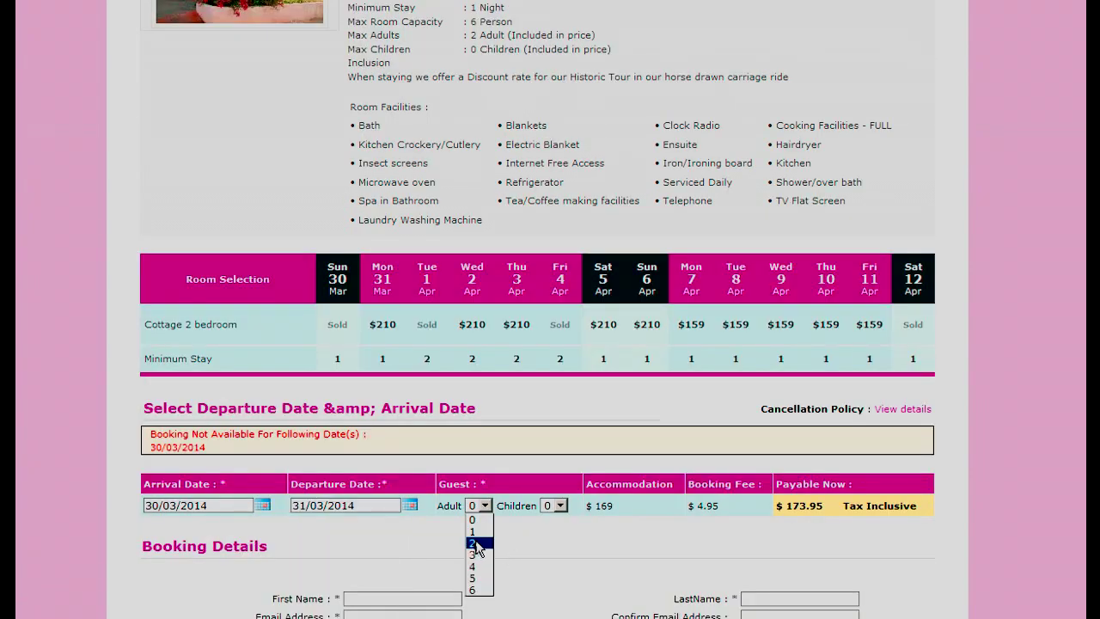
click(476, 543)
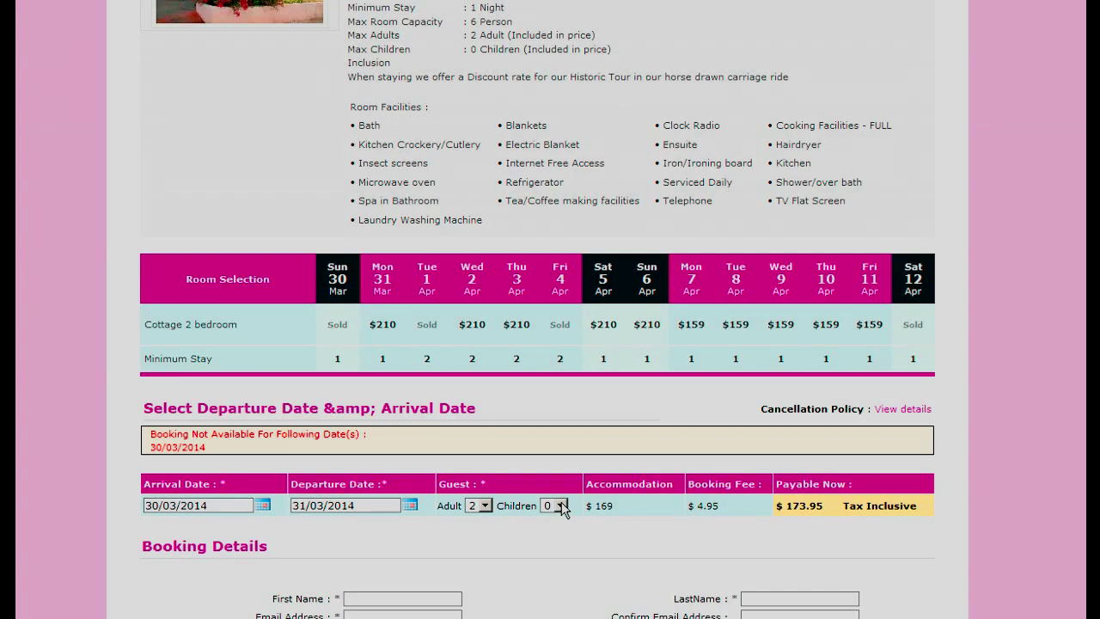
click(560, 506)
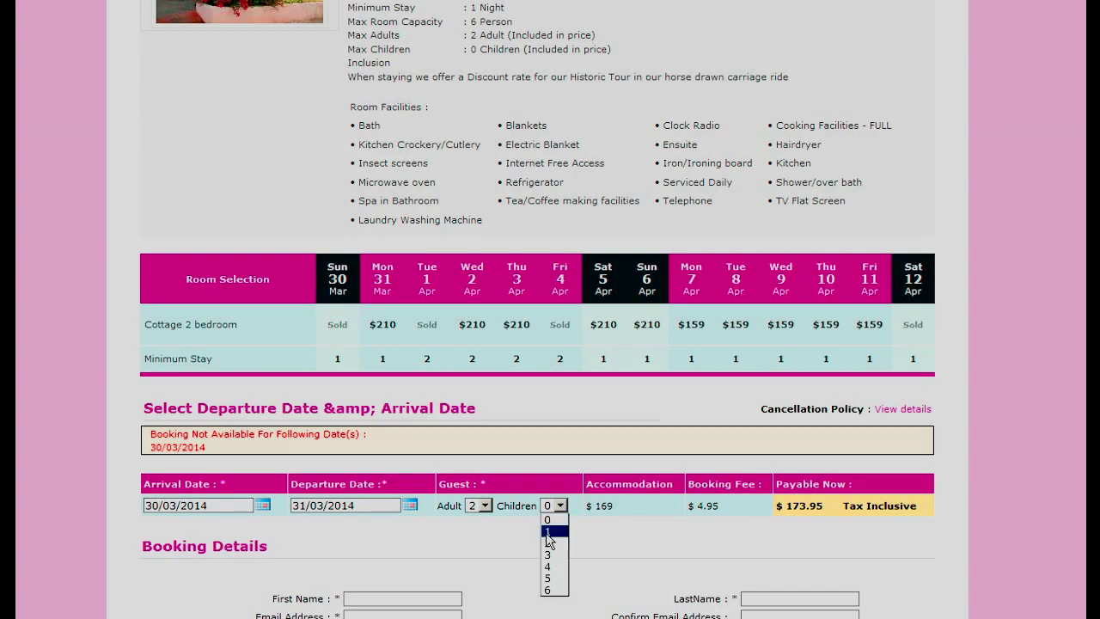
click(553, 544)
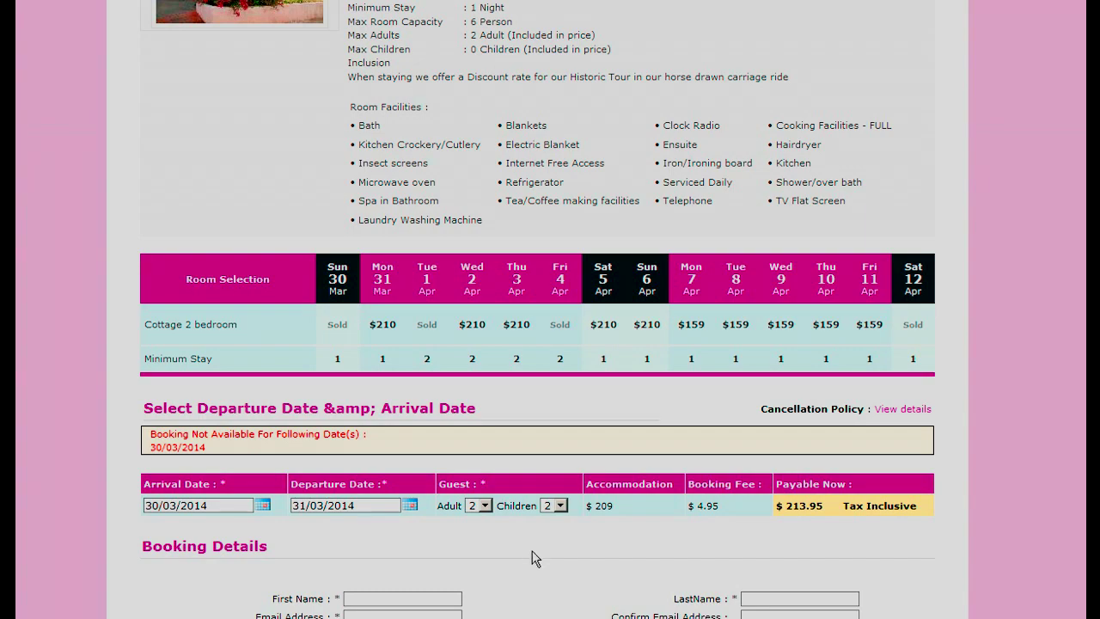
- Add breakfast for 2 adults and 2 children to the booking
scroll(583, 434, down, 3)
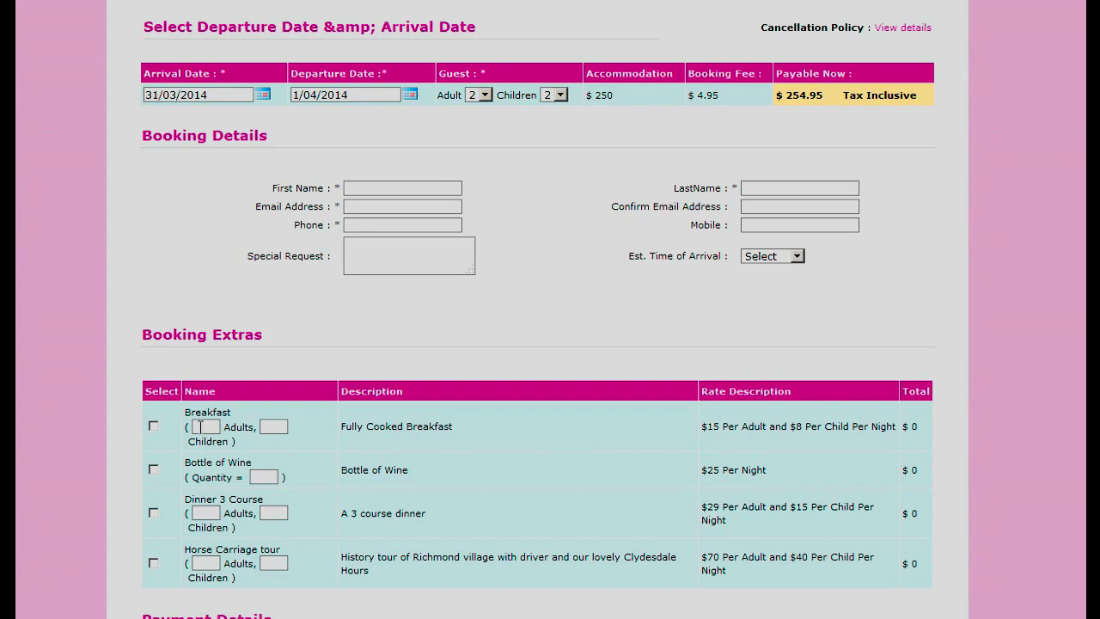
click(155, 427)
drag(215, 425, 194, 426)
text(2)
key(Tab)
text(2)
click(602, 447)
- Choose VISA and fill in the cardholder name, card number and security code
scroll(605, 430, down, 3)
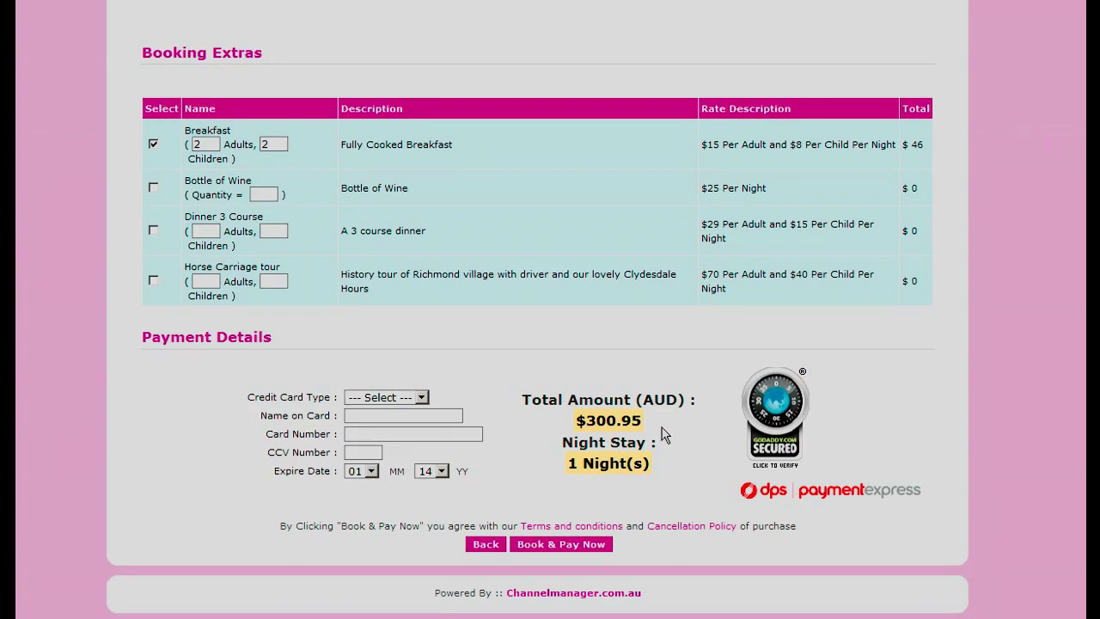
click(421, 398)
click(417, 423)
text(brrrr)
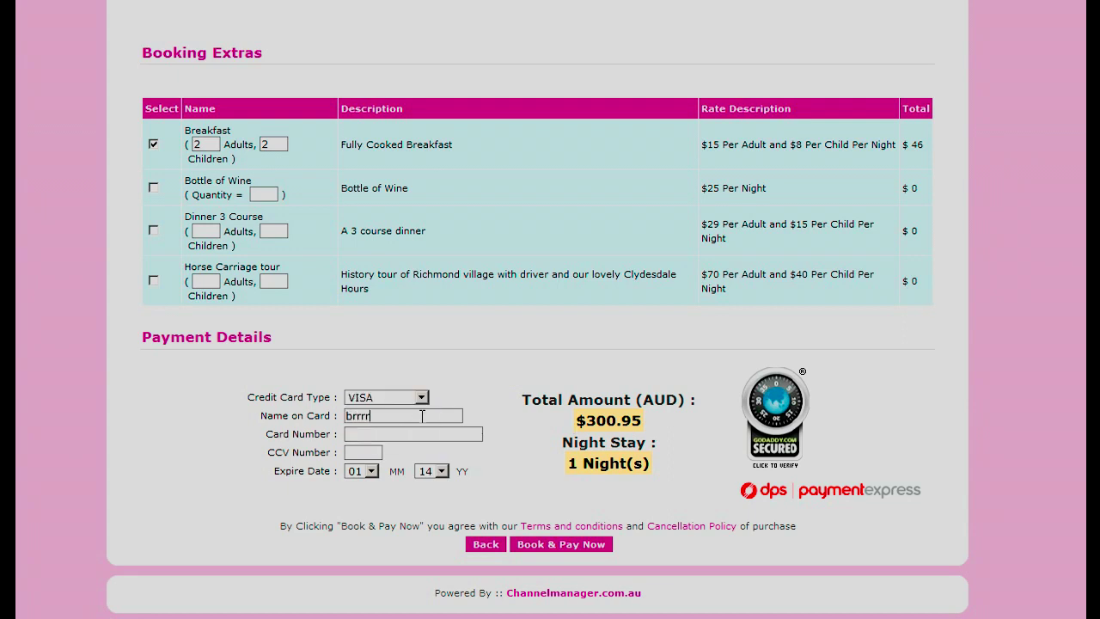
click(388, 434)
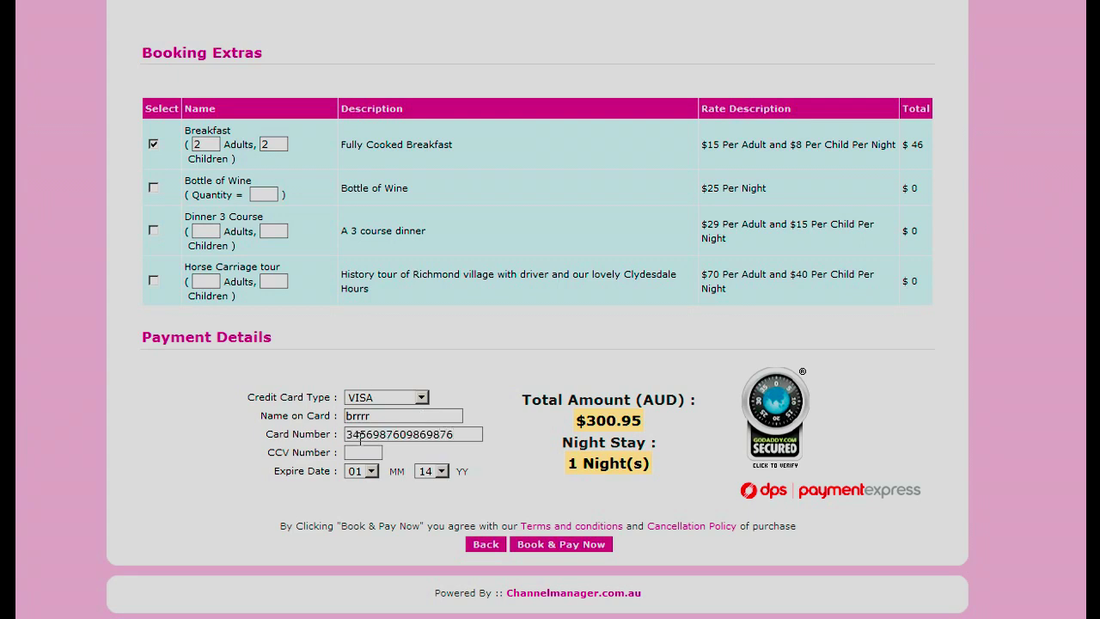
click(348, 453)
text(342)
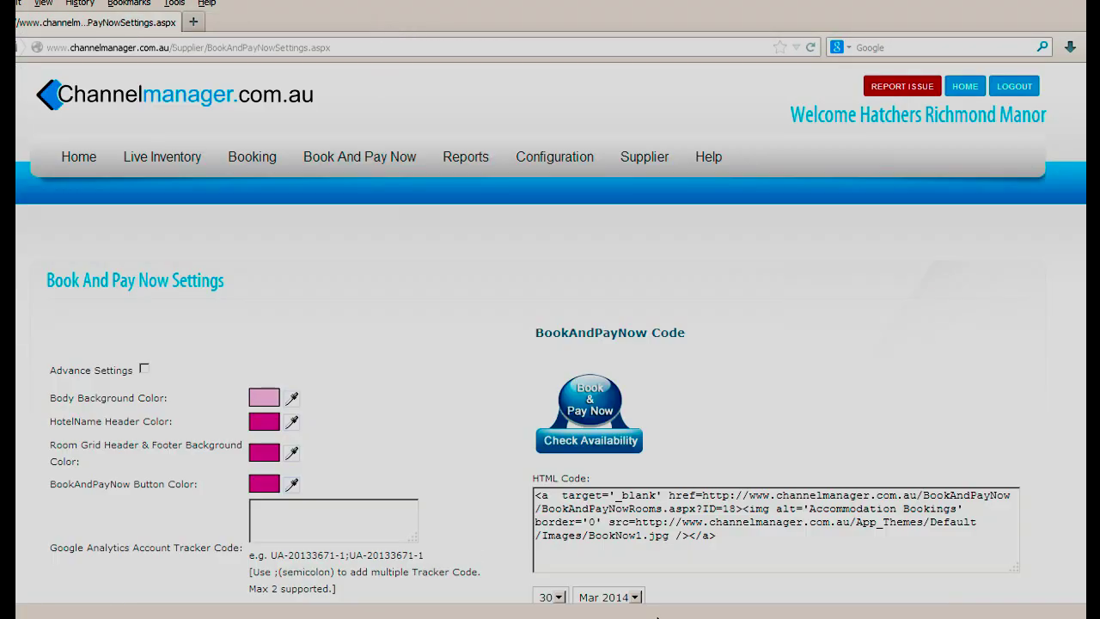
- Open the Day Book under Live Inventory and select the 'tes' booking to view its guest details
mouse_move(163, 156)
click(151, 219)
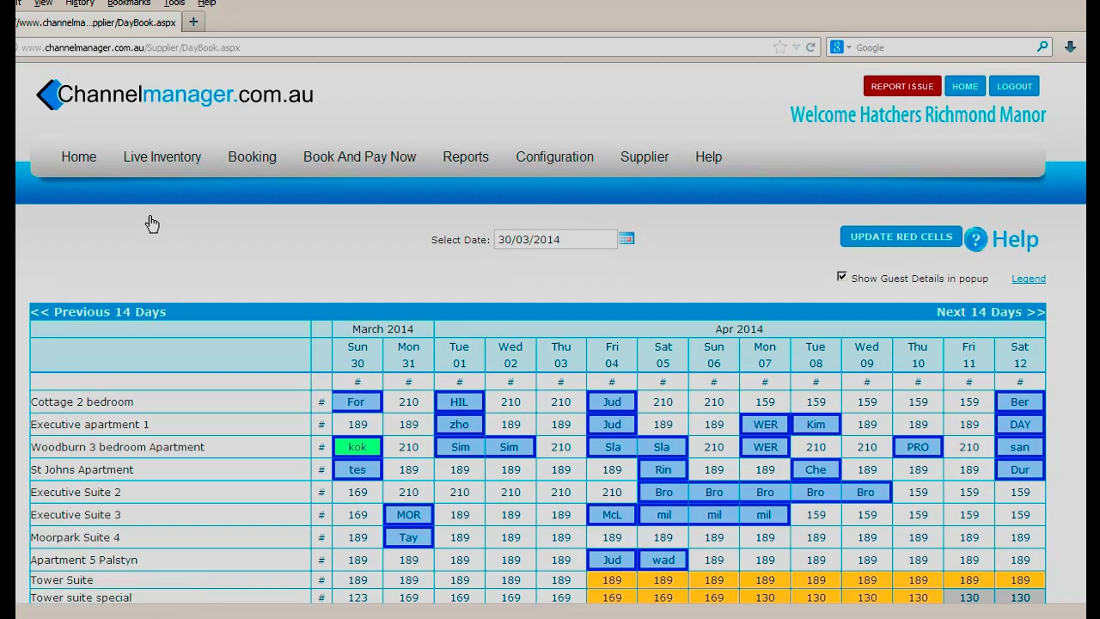
scroll(152, 223, down, 5)
scroll(360, 232, up, 2)
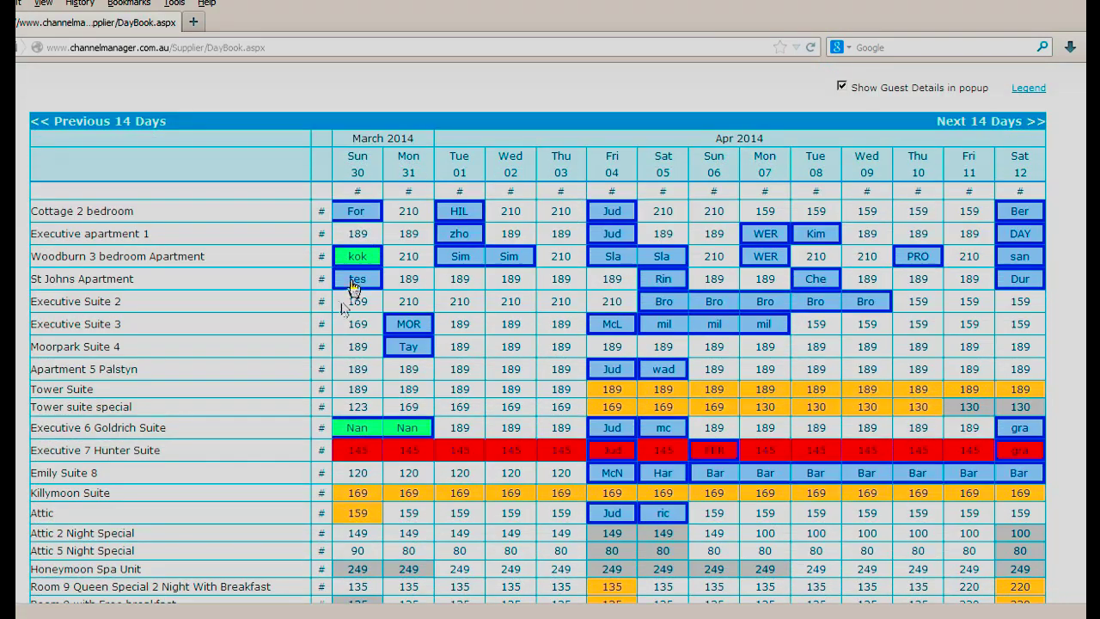
click(358, 284)
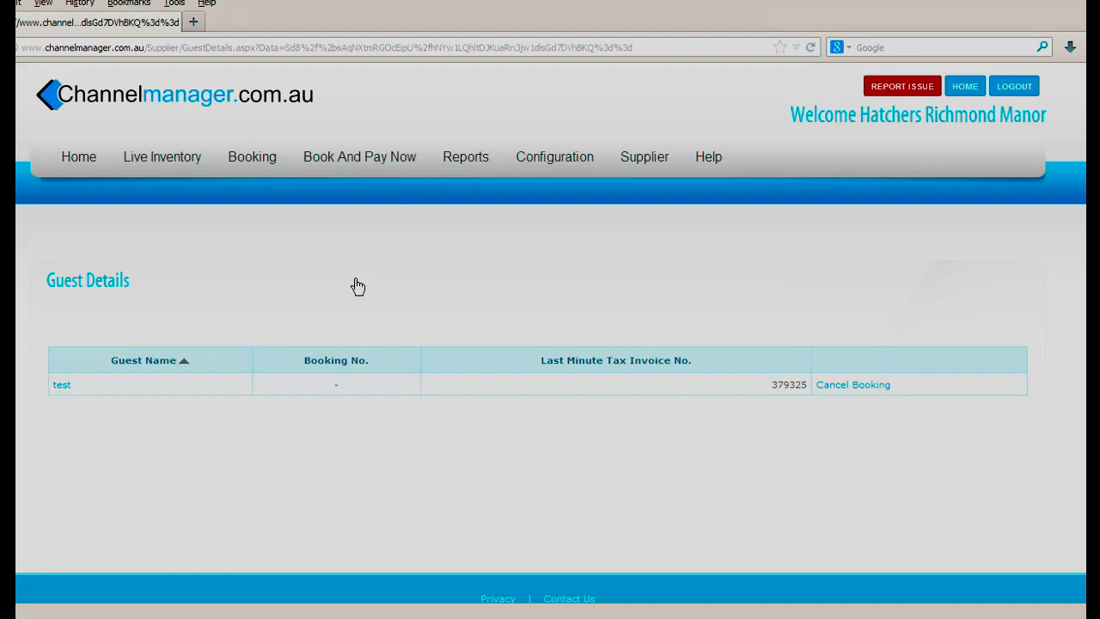
- Open the test guest's invoice and put the cursor in the DPS payment Email ID field
click(61, 386)
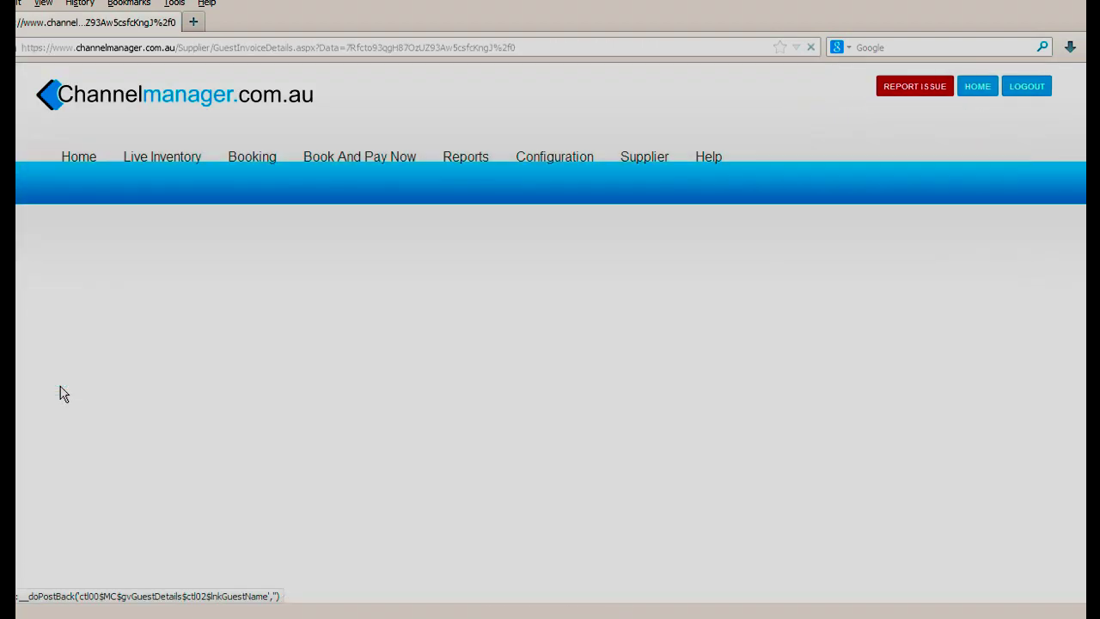
scroll(602, 440, down, 10)
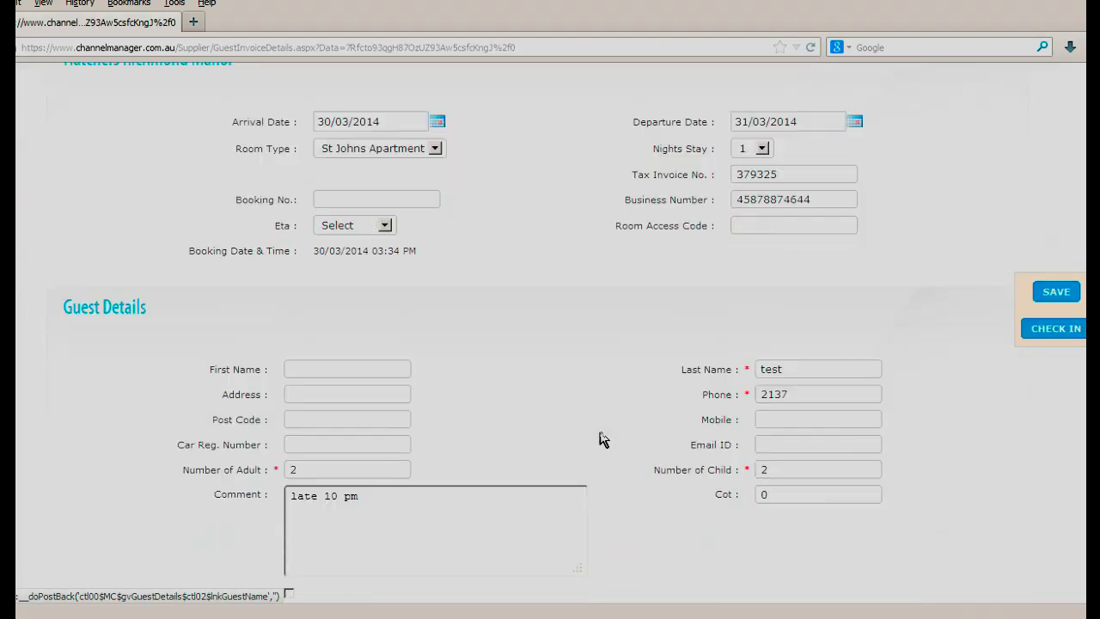
scroll(603, 439, down, 3)
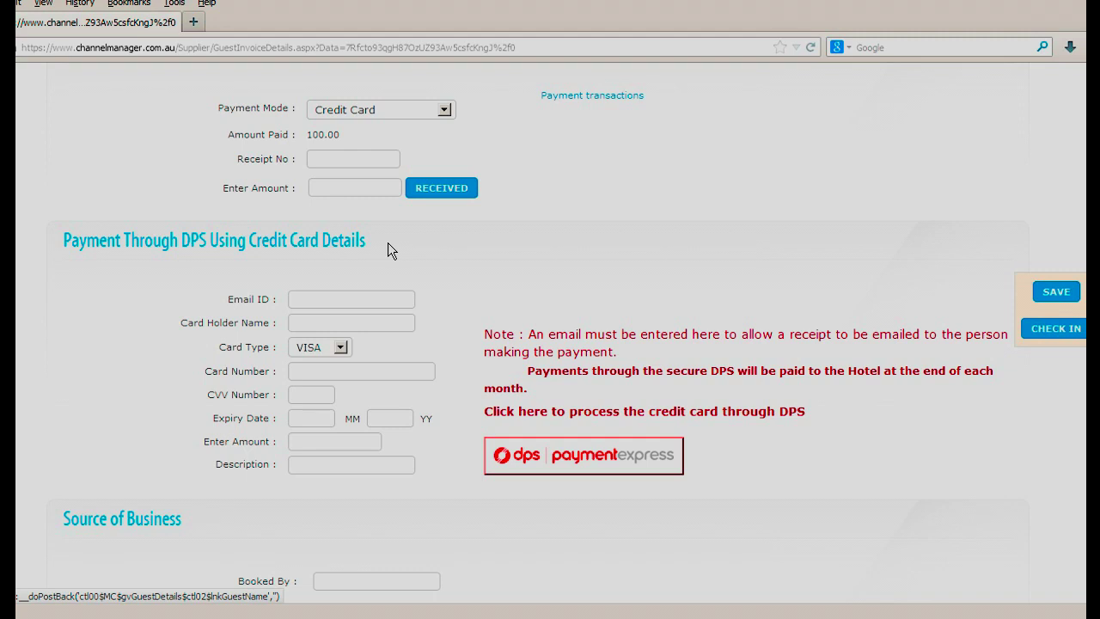
click(374, 298)
click(374, 298)
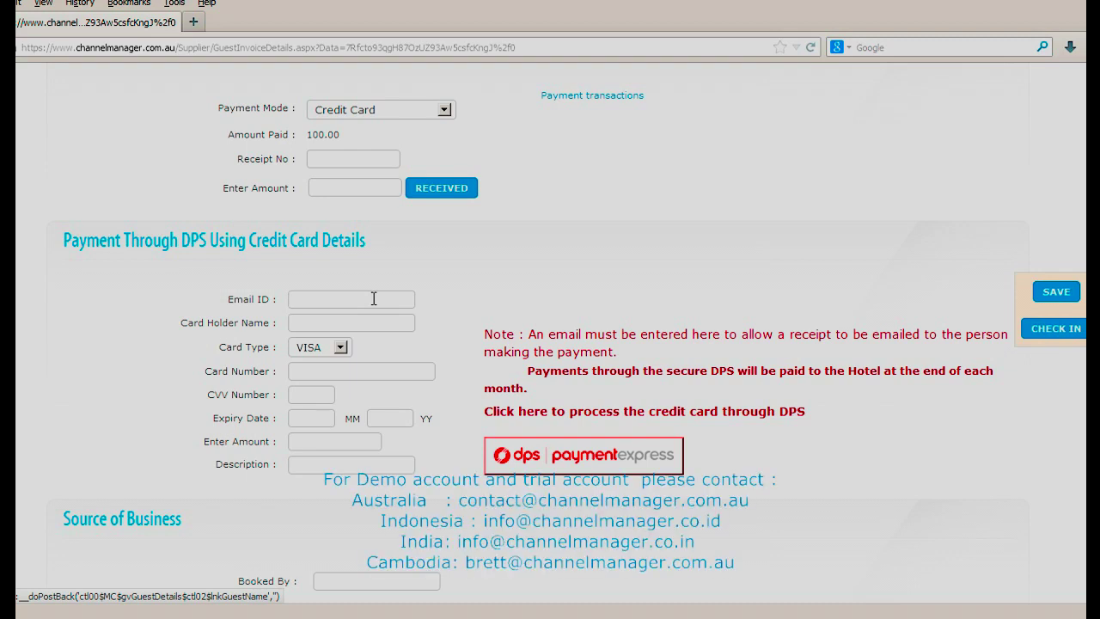